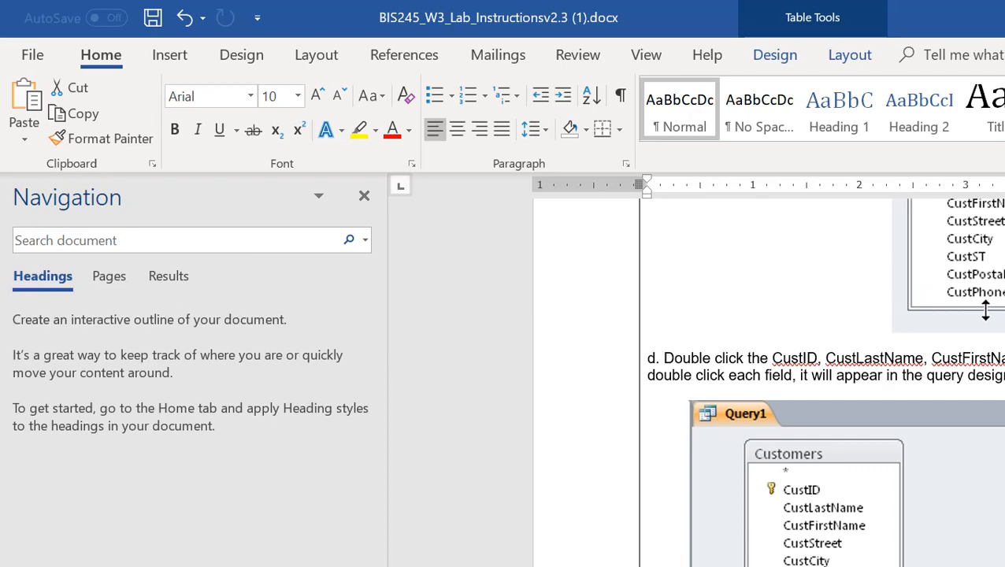
Review the lab instructions for building the customer phone list query, from opening Query Design to setting the sort order and running it
{"action": "scroll", "coordinate": [820, 383], "scroll_direction": "down", "scroll_amount": 20}
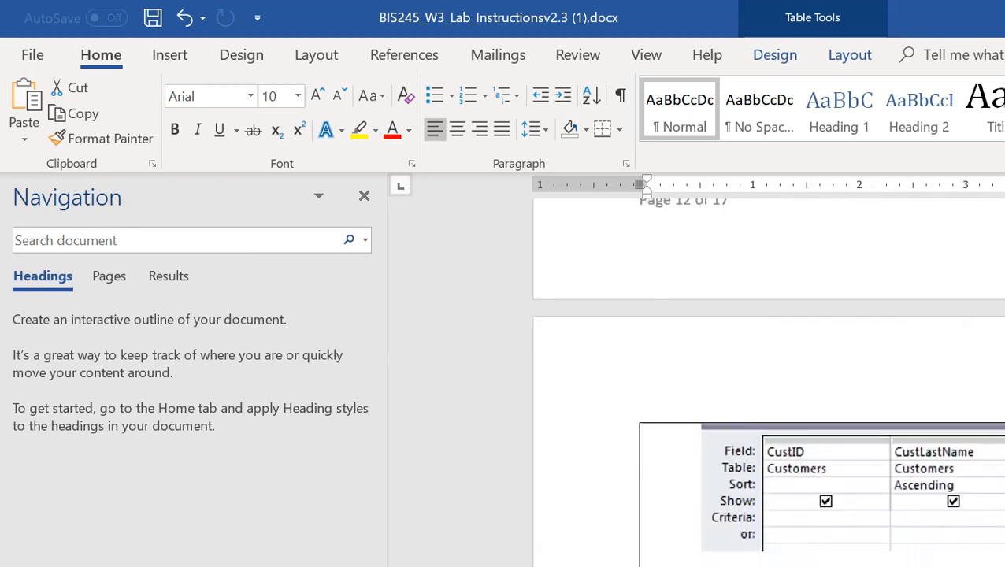
{"action": "scroll", "coordinate": [769, 382], "scroll_direction": "down", "scroll_amount": 3}
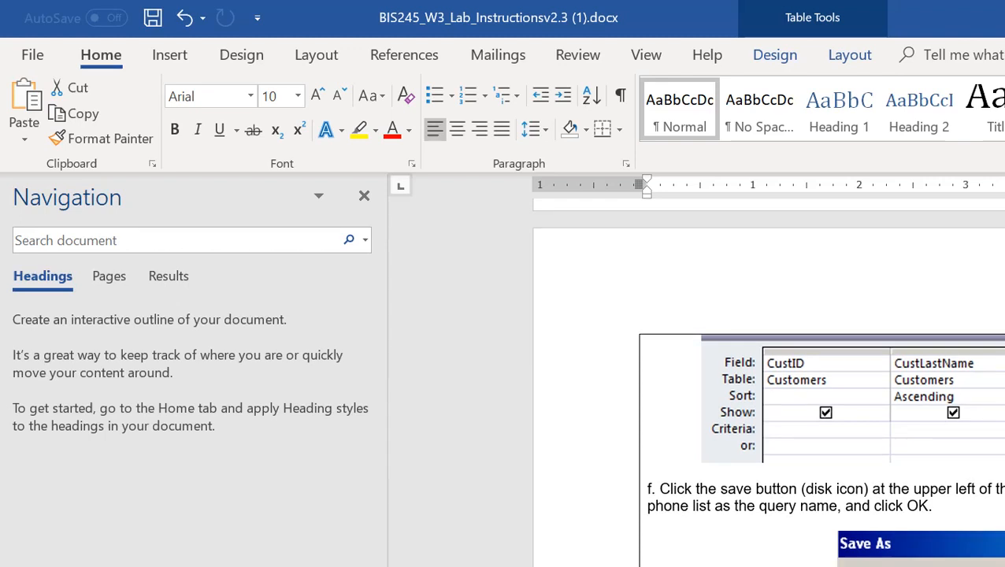
{"action": "scroll", "coordinate": [718, 441], "scroll_direction": "down", "scroll_amount": 12}
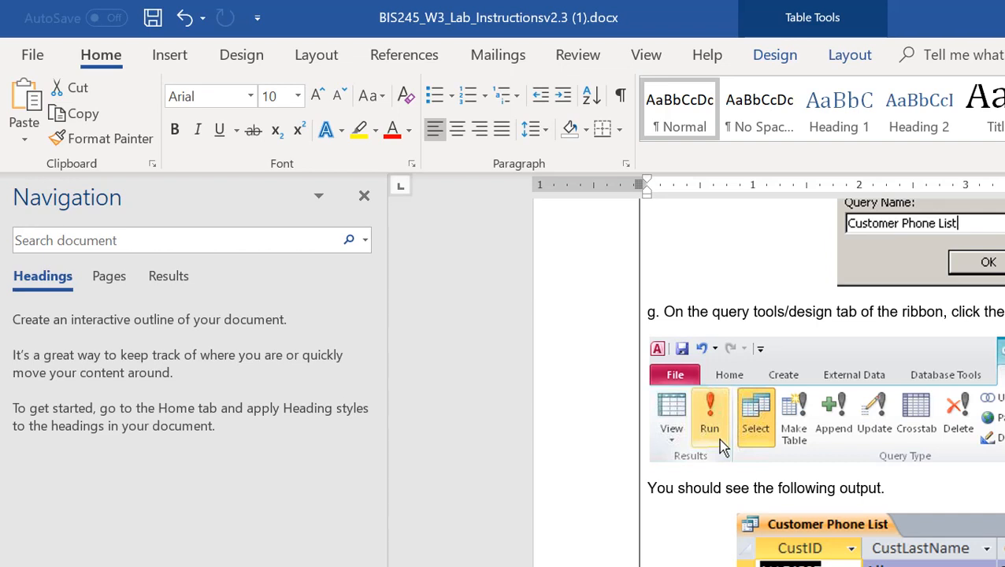
{"action": "scroll", "coordinate": [718, 438], "scroll_direction": "up", "scroll_amount": 20}
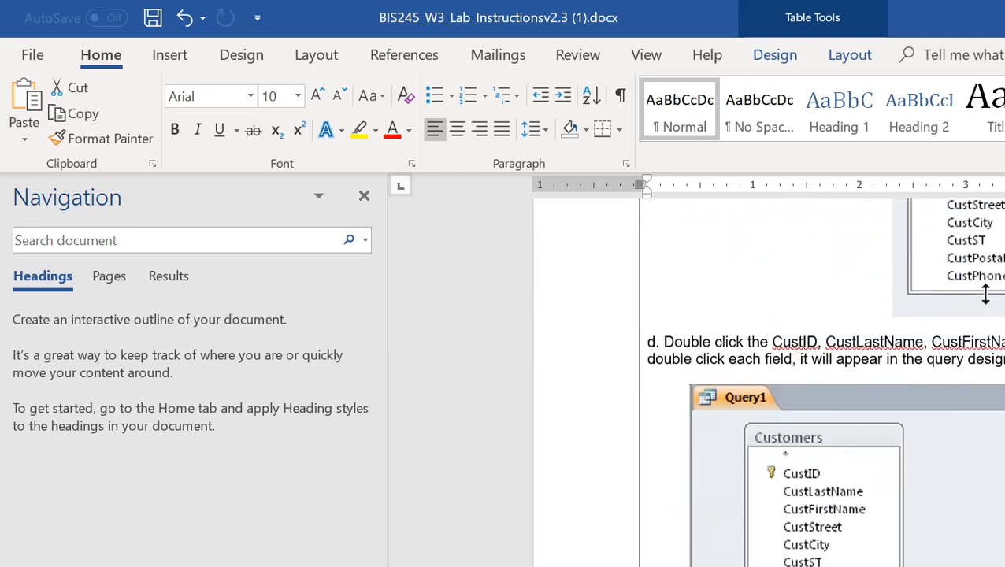
{"action": "scroll", "coordinate": [718, 438], "scroll_direction": "up", "scroll_amount": 15}
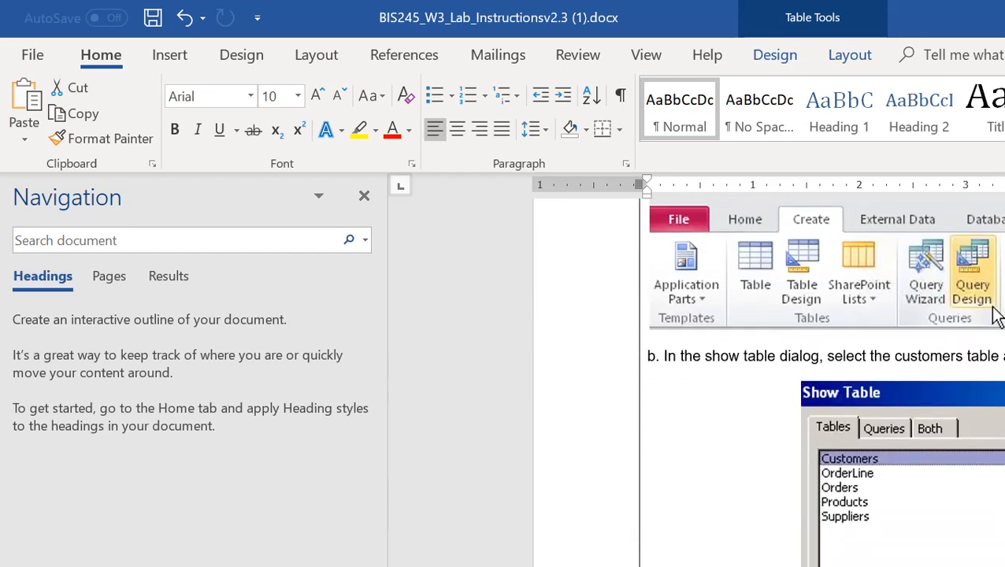
{"action": "scroll", "coordinate": [824, 371], "scroll_direction": "up", "scroll_amount": 1}
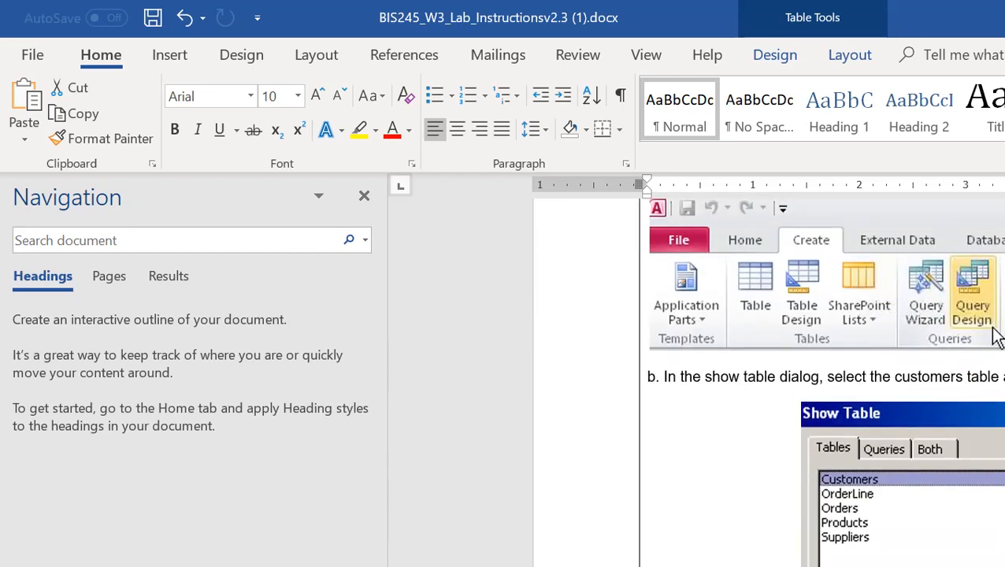
{"action": "scroll", "coordinate": [998, 337], "scroll_direction": "down", "scroll_amount": 5}
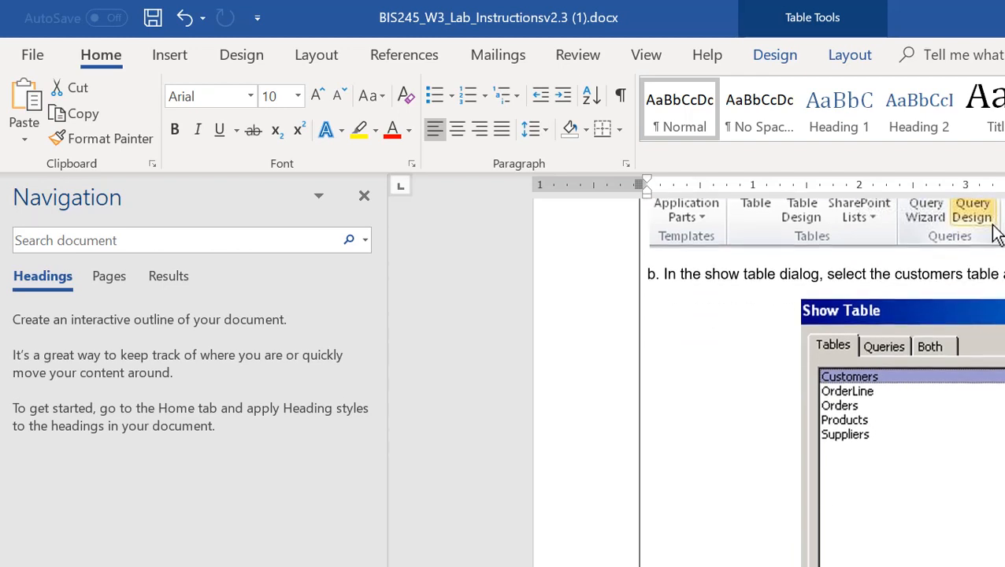
{"action": "scroll", "coordinate": [769, 383], "scroll_direction": "down", "scroll_amount": 18}
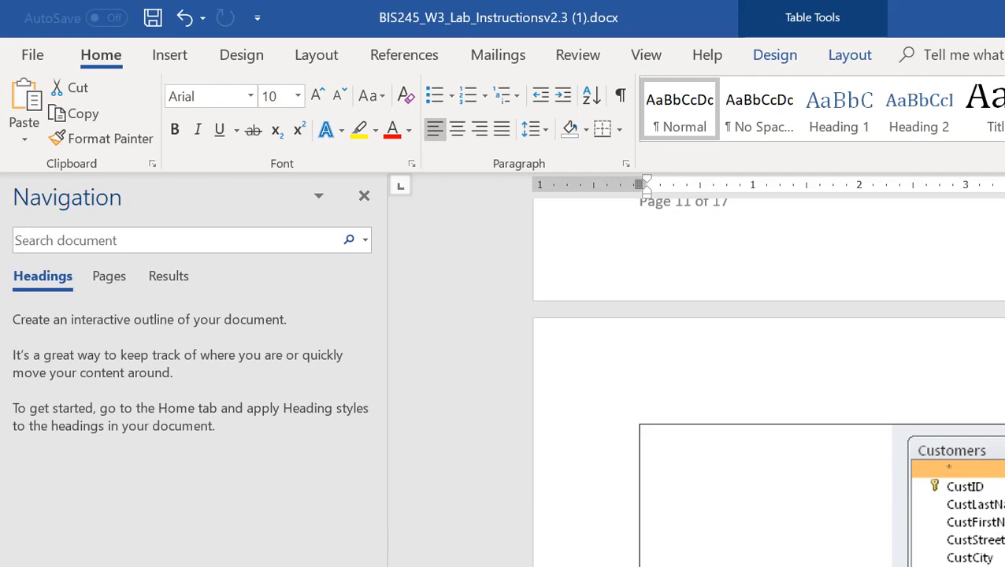
{"action": "scroll", "coordinate": [768, 382], "scroll_direction": "down", "scroll_amount": 6}
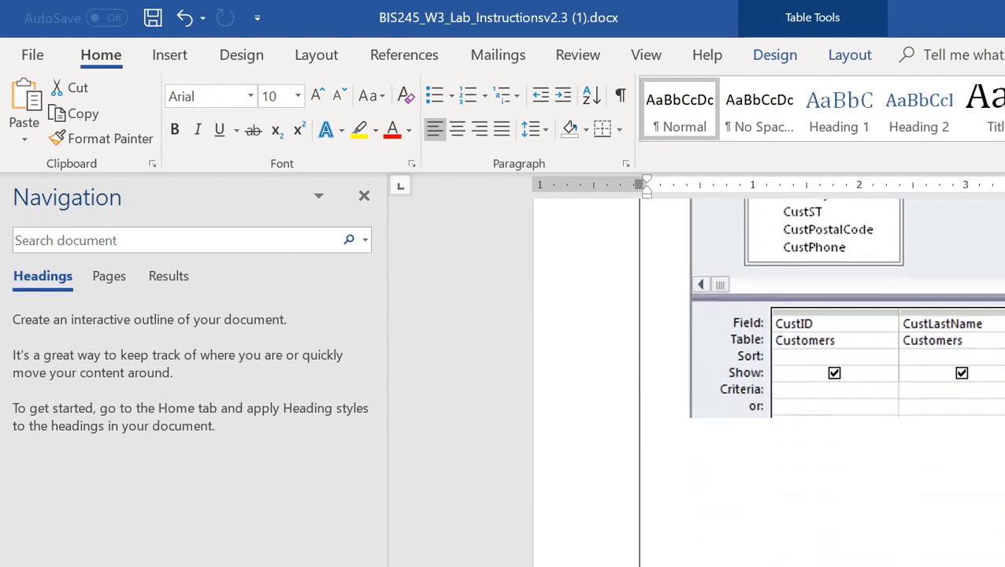
{"action": "scroll", "coordinate": [768, 382], "scroll_direction": "up", "scroll_amount": 1}
{"action": "scroll", "coordinate": [768, 382], "scroll_direction": "down", "scroll_amount": 4}
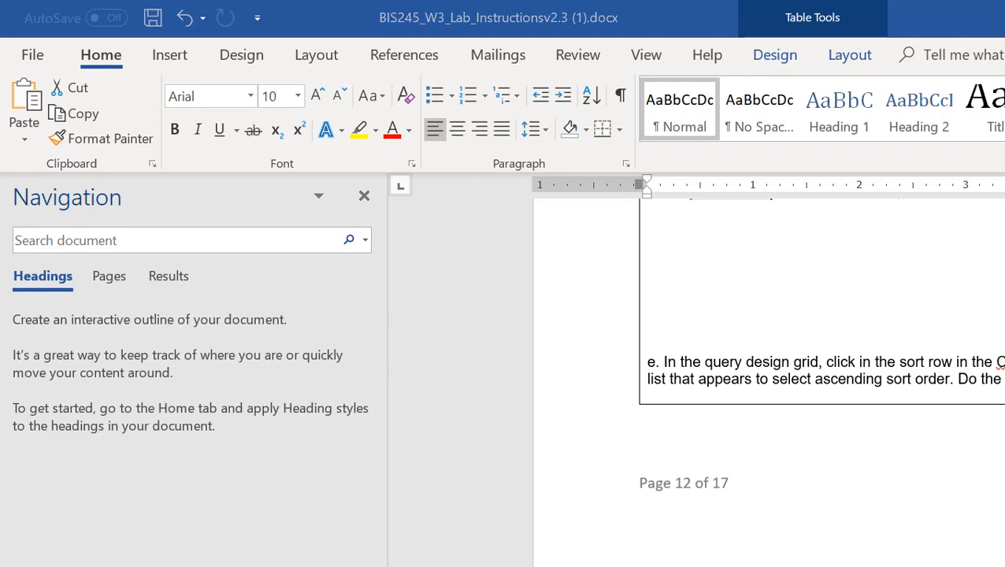
Switch to the Lab3 database in Access, view the table relationships diagram and close it
{"action": "key", "text": "alt+Tab"}
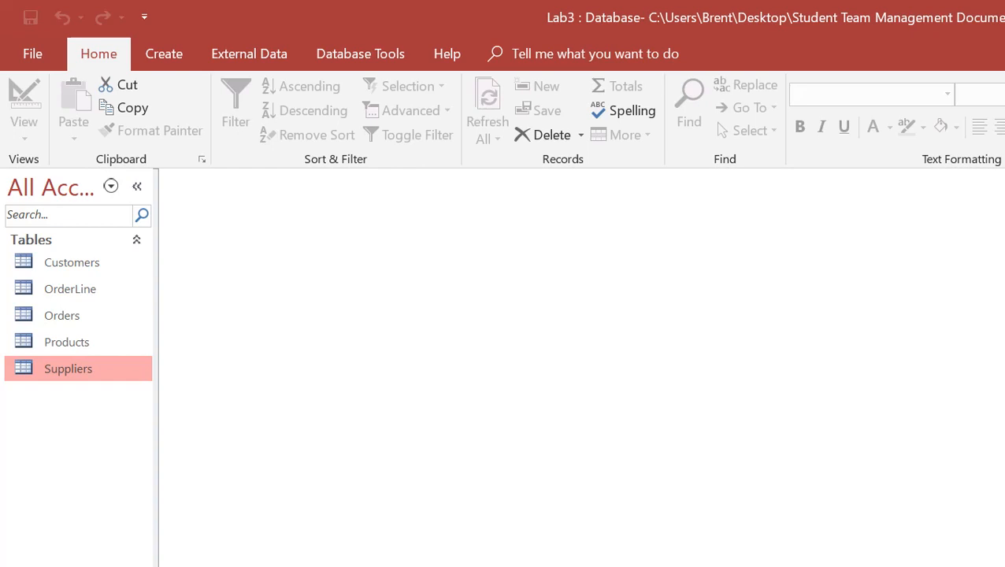
{"action": "left_click", "coordinate": [249, 53]}
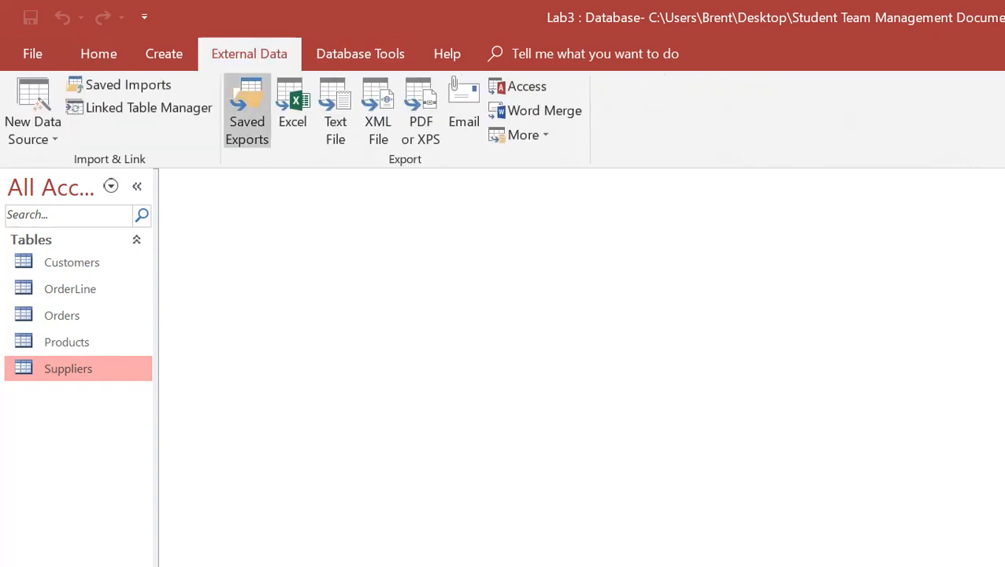
{"action": "left_click", "coordinate": [360, 54]}
{"action": "left_click", "coordinate": [241, 111]}
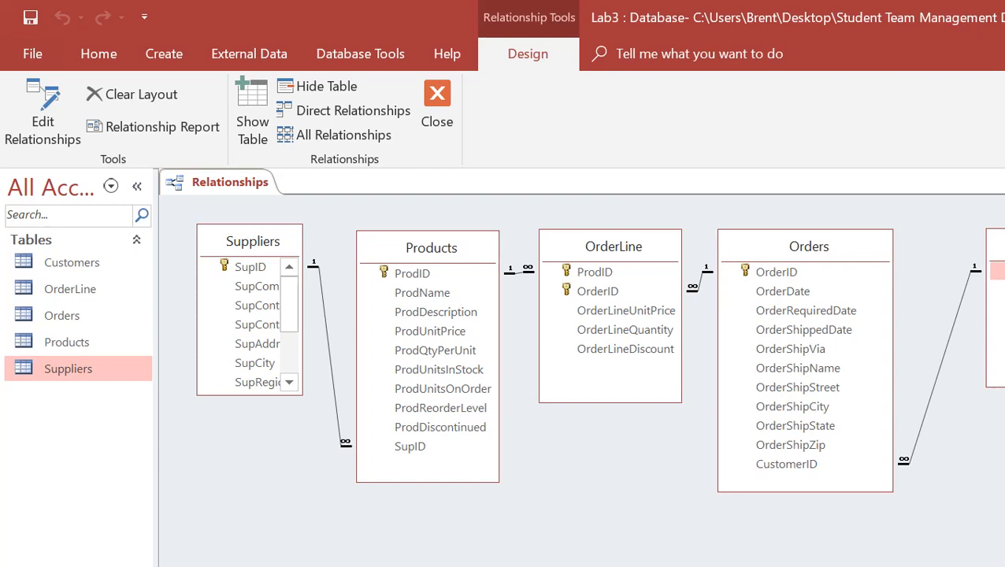
{"action": "left_click", "coordinate": [437, 103]}
Open the Customers, OrderLine, Orders, Products and Suppliers tables to examine their records
{"action": "left_click", "coordinate": [72, 262]}
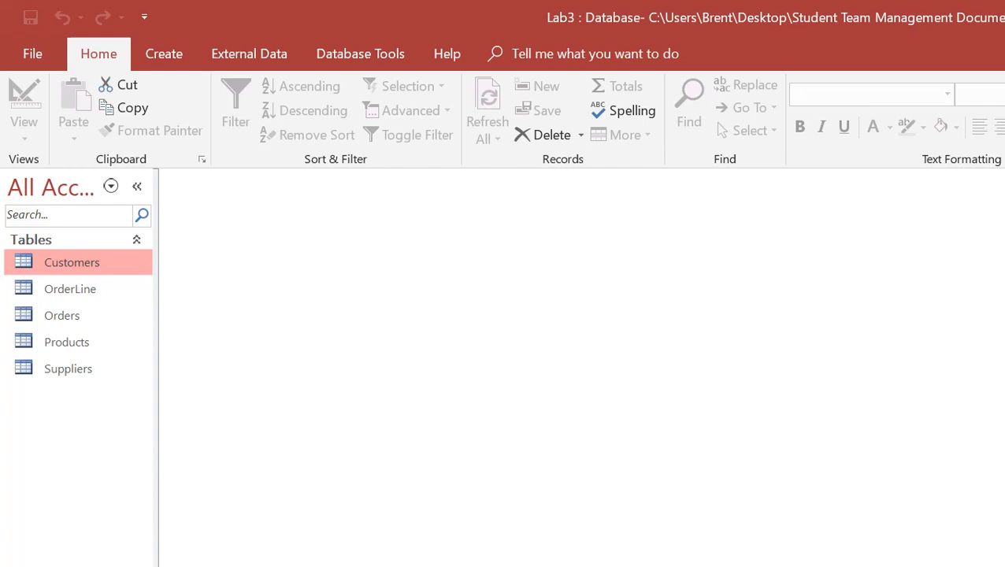
{"action": "double_click", "coordinate": [72, 262]}
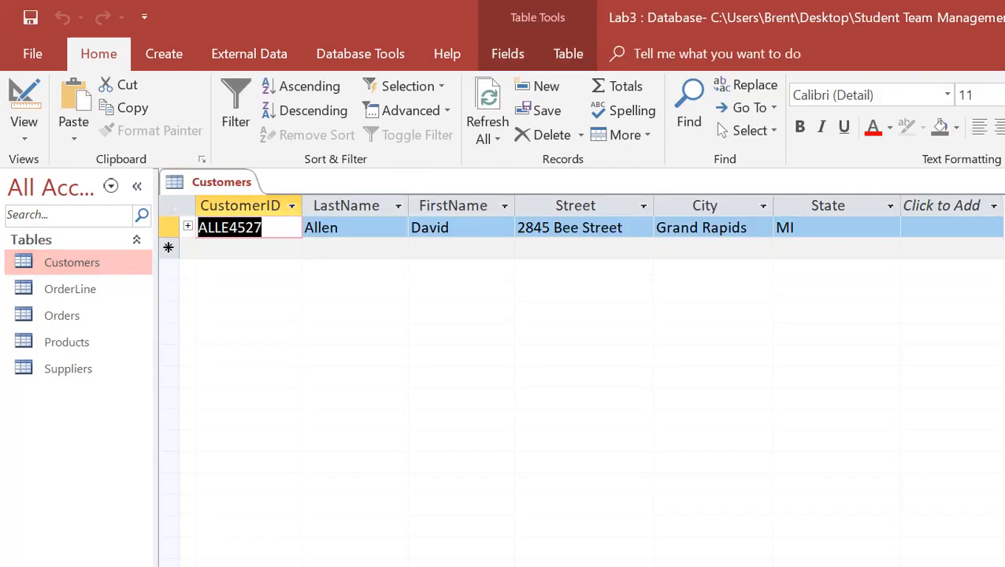
{"action": "double_click", "coordinate": [70, 289]}
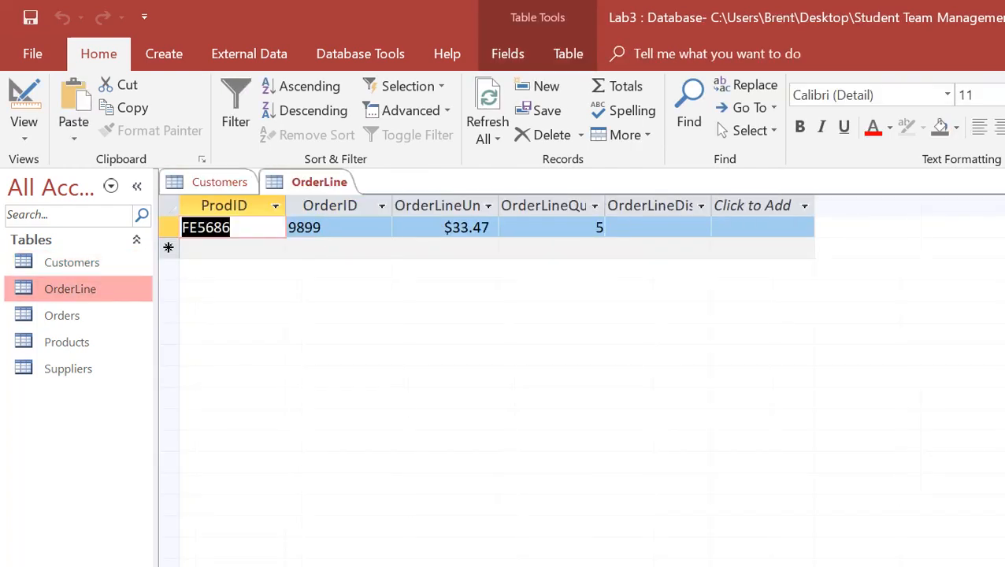
{"action": "double_click", "coordinate": [62, 315]}
{"action": "double_click", "coordinate": [66, 342]}
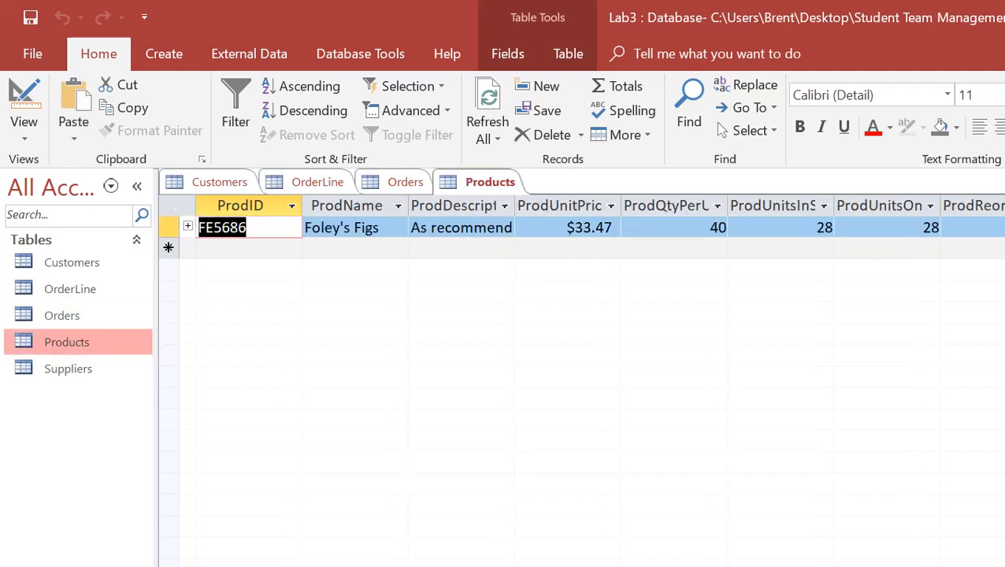
{"action": "double_click", "coordinate": [67, 368]}
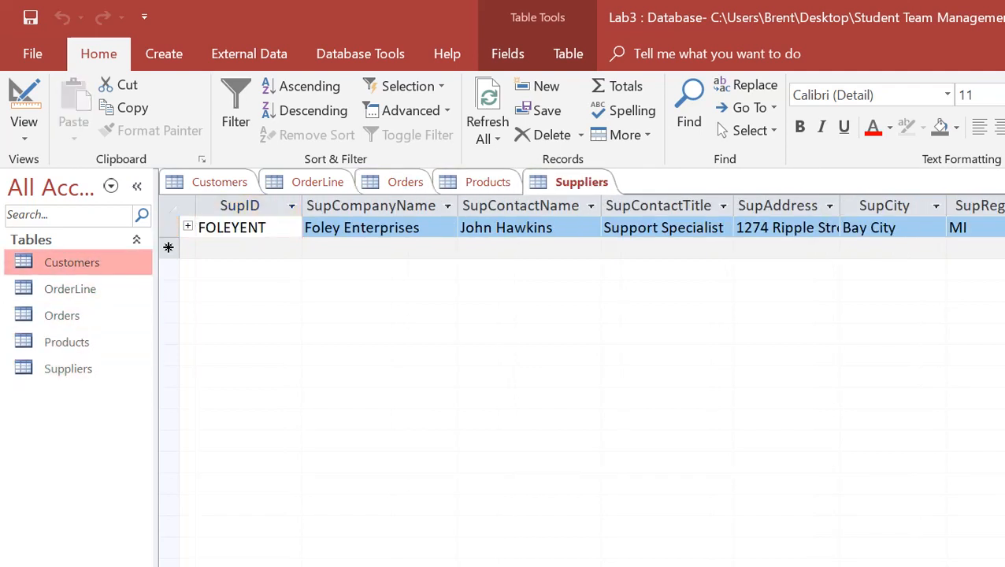
{"action": "left_click", "coordinate": [232, 228]}
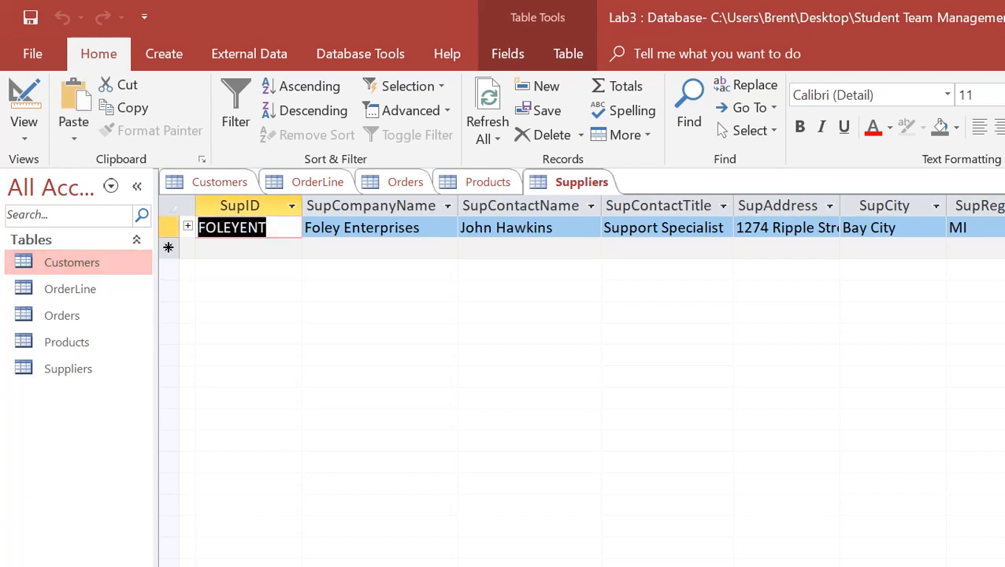
Close all five open tables, from Suppliers back to Customers
{"action": "key", "text": "ctrl+w"}
{"action": "key", "text": "ctrl+w"}
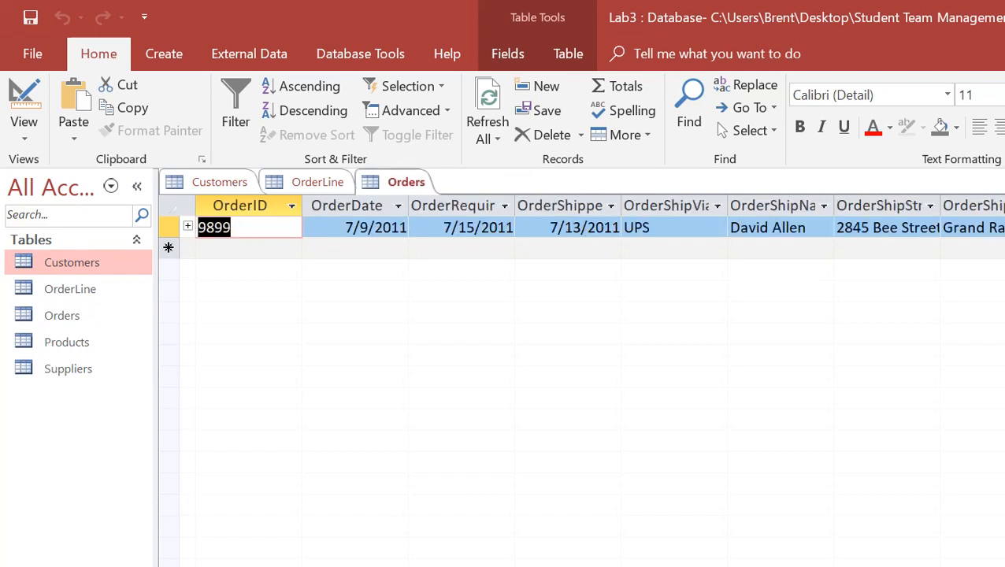
{"action": "key", "text": "ctrl+w"}
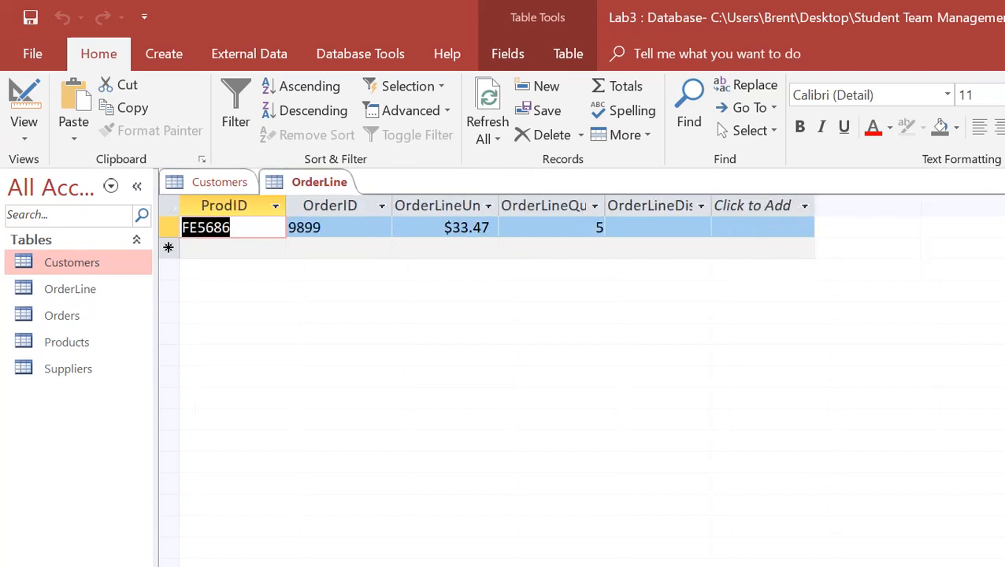
{"action": "key", "text": "ctrl+w"}
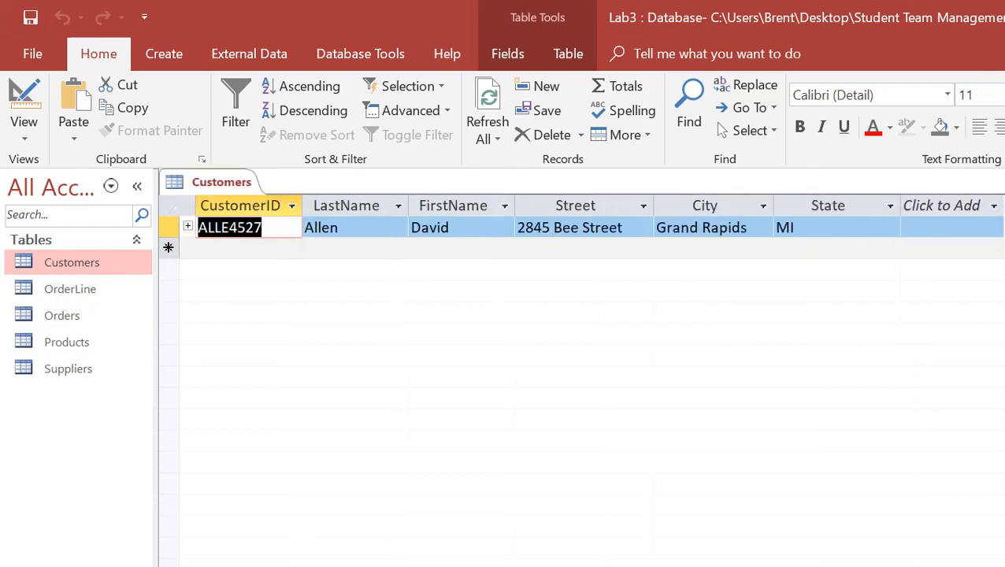
{"action": "key", "text": "ctrl+w"}
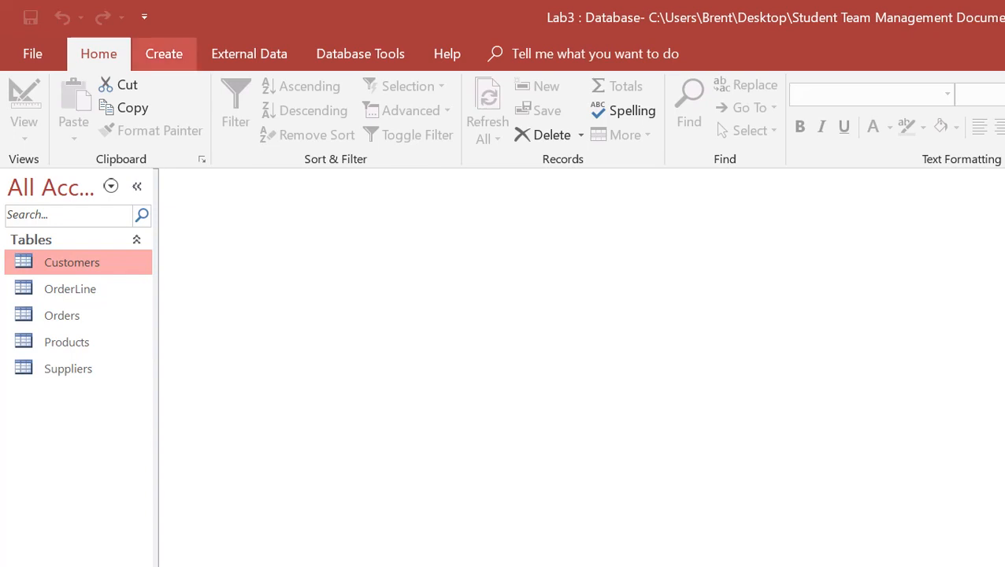
Create a new query in Design view and add the Customers table to it
{"action": "left_click", "coordinate": [164, 53]}
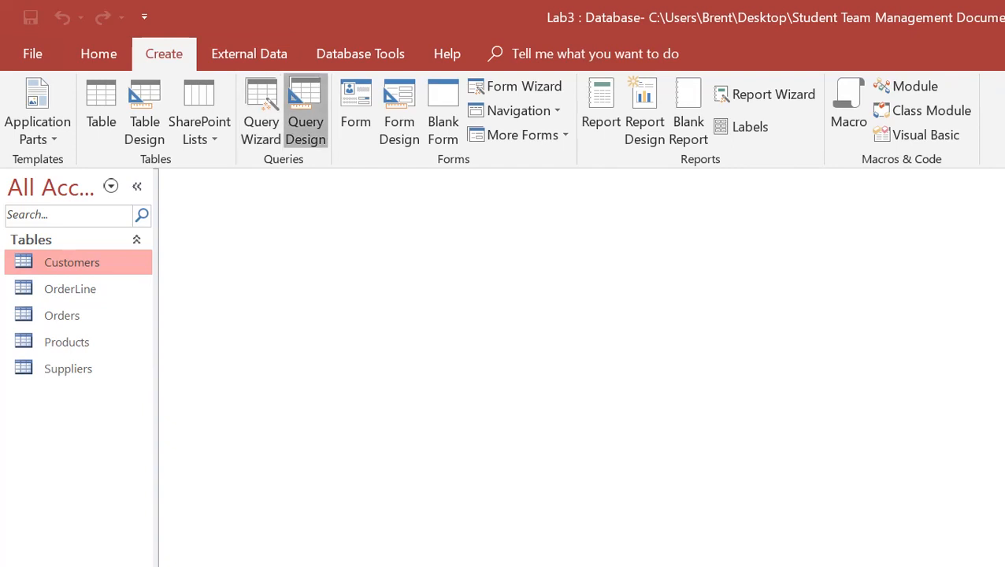
{"action": "left_click", "coordinate": [305, 110]}
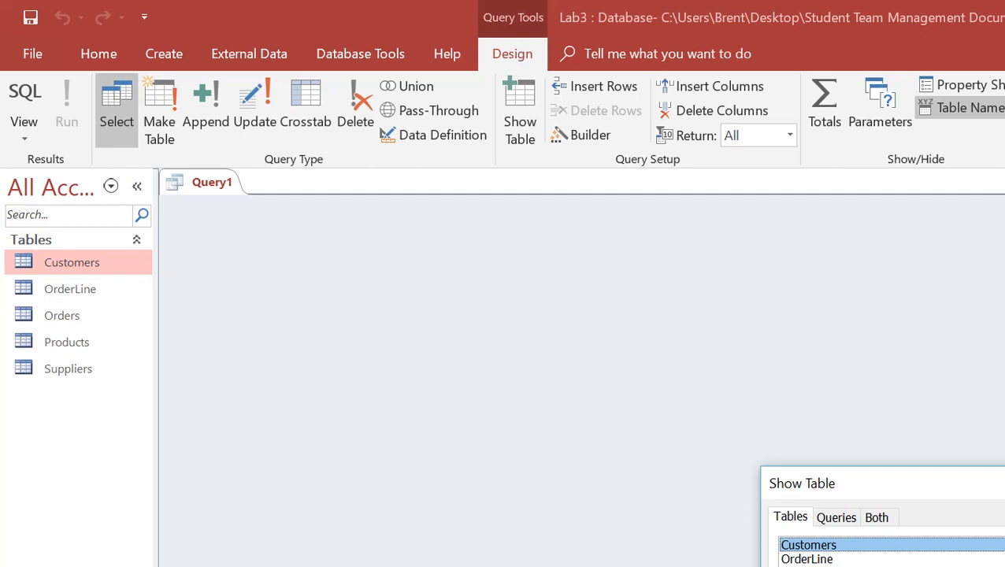
{"action": "key", "text": "Escape"}
{"action": "right_click", "coordinate": [429, 297]}
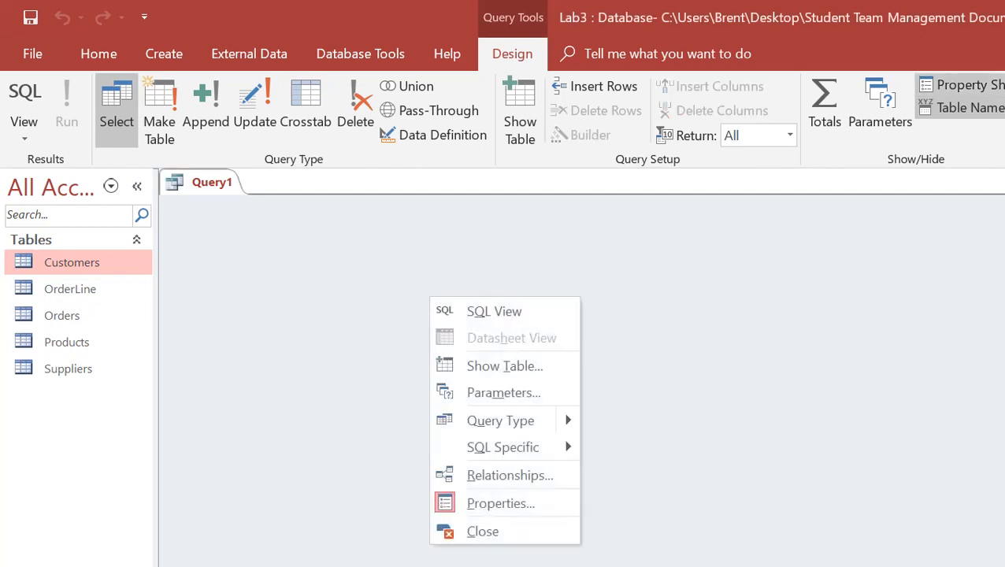
{"action": "left_click", "coordinate": [504, 366]}
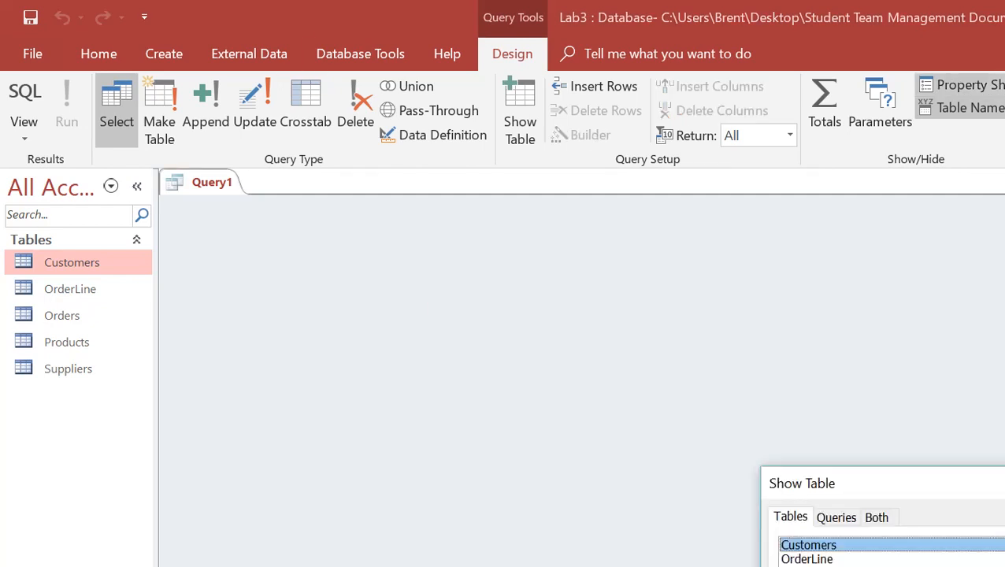
{"action": "key", "text": "alt+a"}
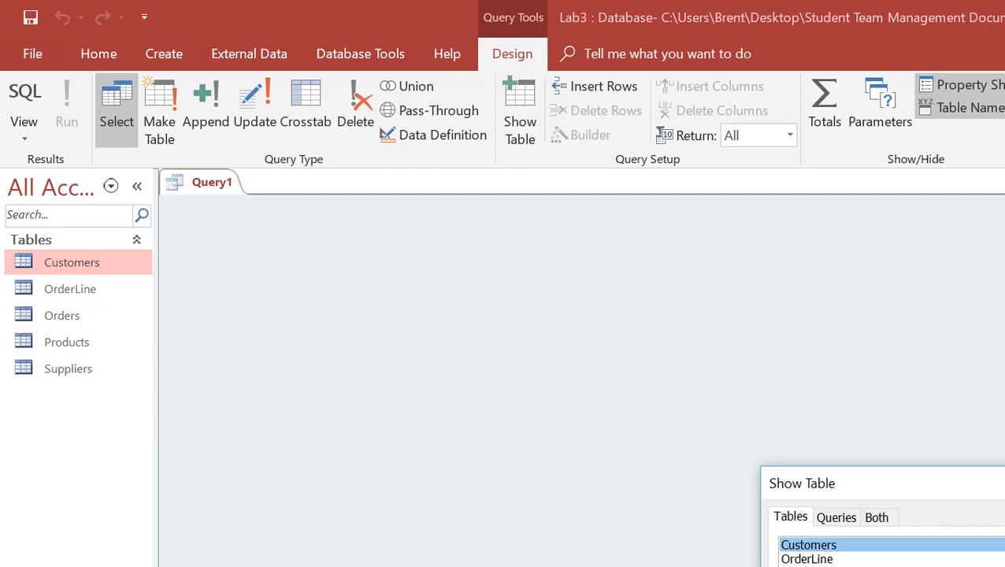
{"action": "key", "text": "Escape"}
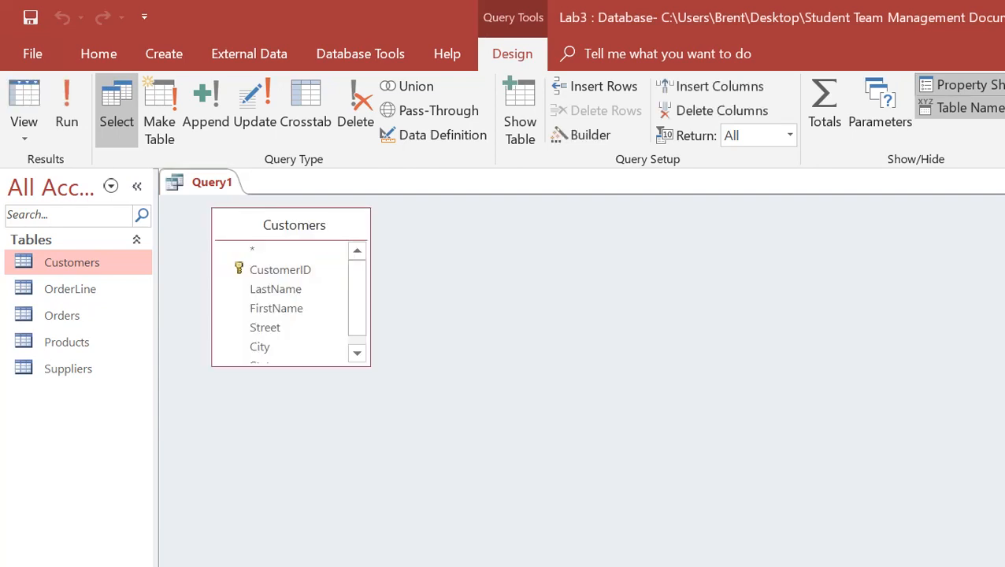
Resize the Customers field list to fit all its fields, and add CustomerID, LastName and FirstName to the query grid
{"action": "left_click_drag", "start_coordinate": [290, 366], "coordinate": [291, 397]}
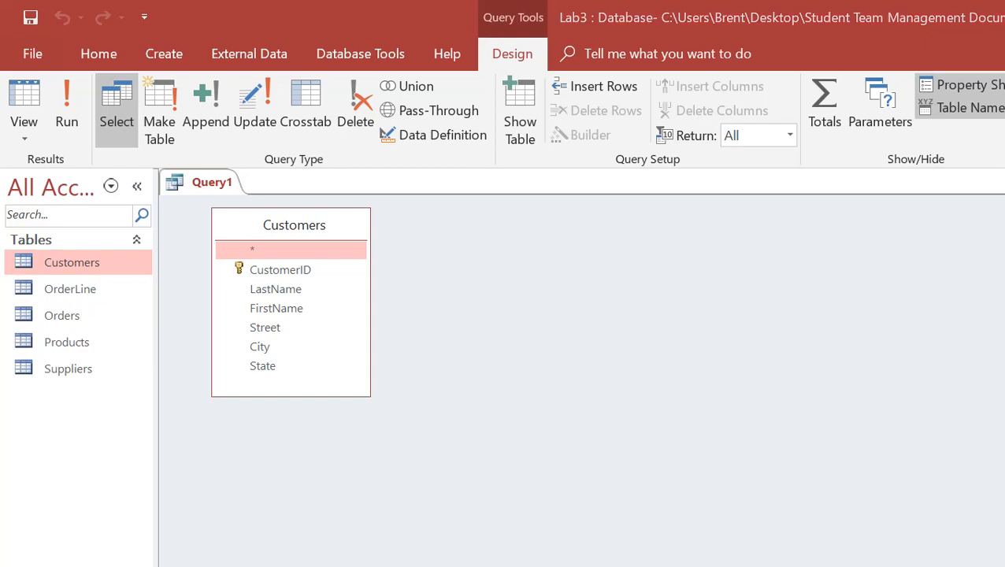
{"action": "key", "text": "alt+Tab"}
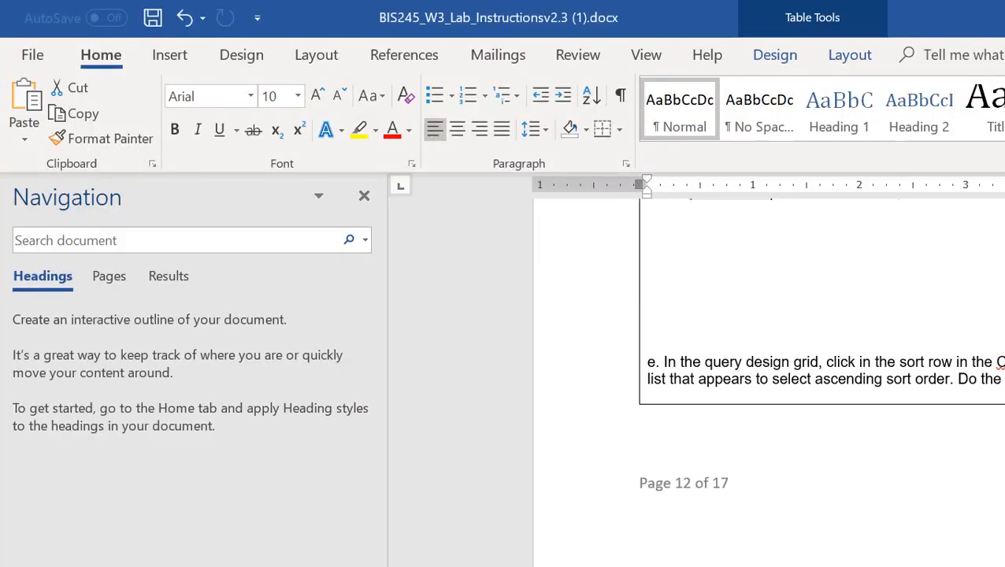
{"action": "key", "text": "alt+Tab"}
{"action": "left_click", "coordinate": [280, 271]}
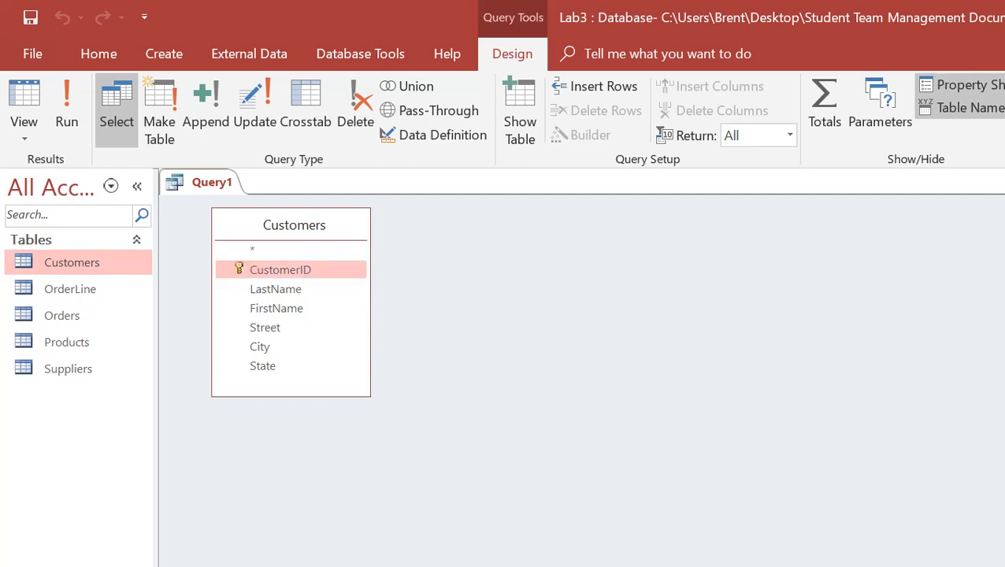
{"action": "left_click_drag", "start_coordinate": [280, 270], "coordinate": [275, 563]}
{"action": "left_click", "coordinate": [276, 289]}
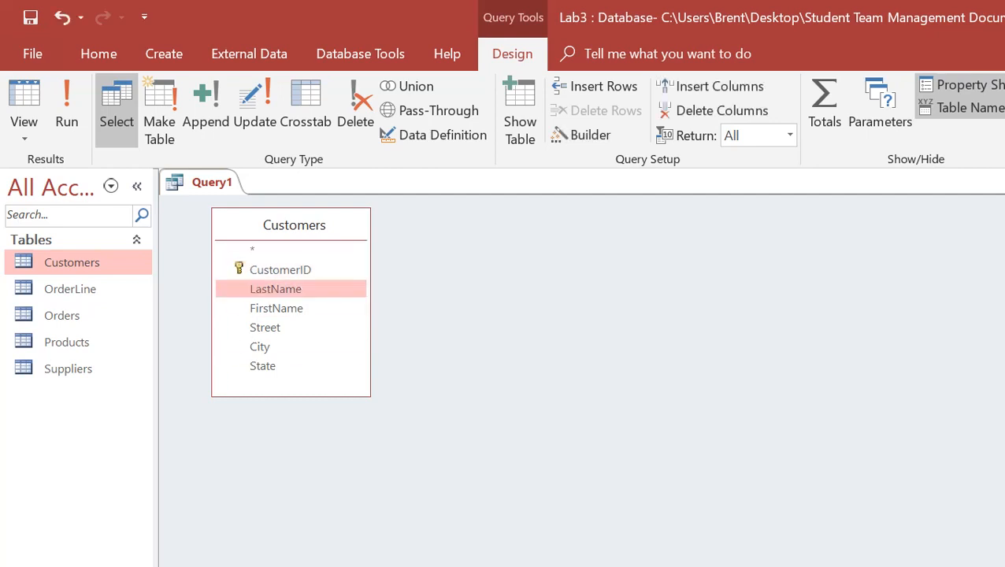
{"action": "double_click", "coordinate": [276, 309]}
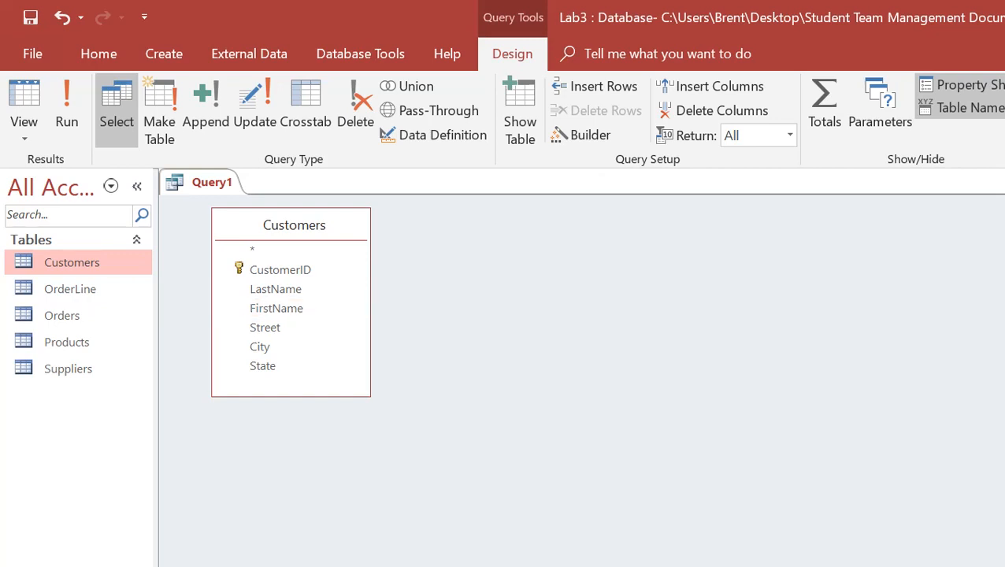
{"action": "mouse_move", "coordinate": [291, 396]}
{"action": "left_mouse_down"}
{"action": "mouse_move", "coordinate": [291, 465]}
{"action": "mouse_move", "coordinate": [291, 391]}
{"action": "left_mouse_up"}
{"action": "left_click", "coordinate": [441, 378]}
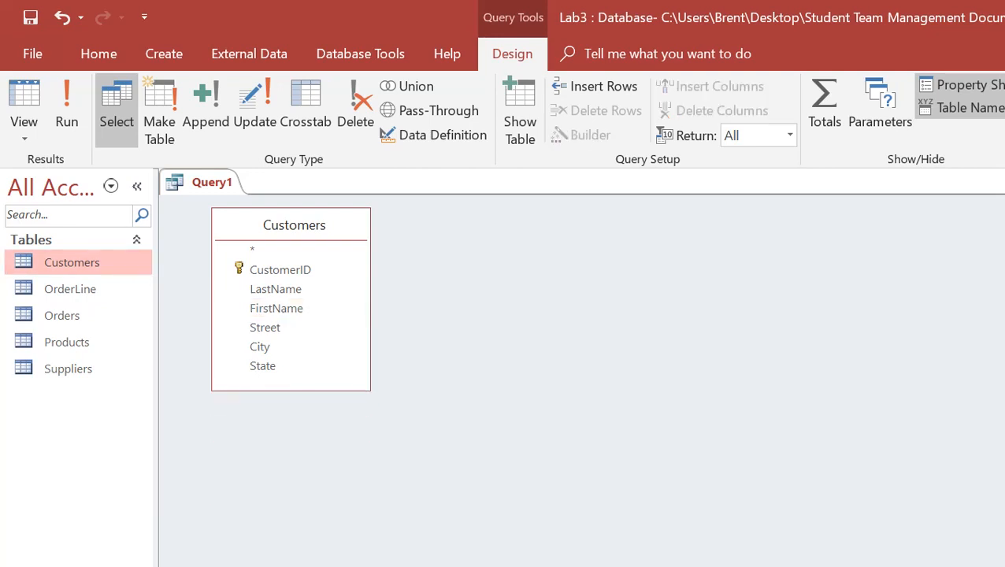
{"action": "key", "text": "F4"}
{"action": "right_click", "coordinate": [66, 256]}
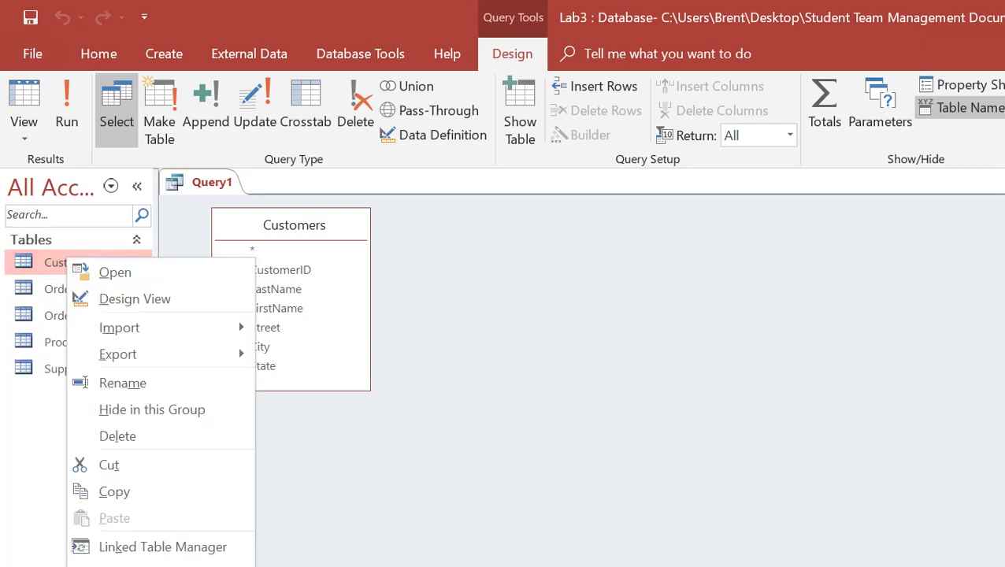
{"action": "left_click", "coordinate": [132, 298]}
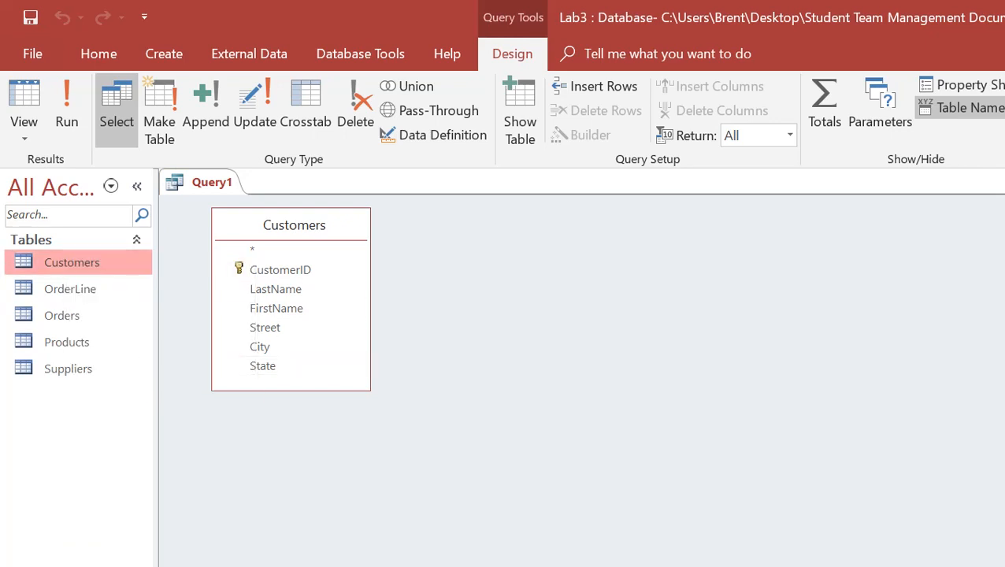
{"action": "left_click", "coordinate": [300, 433]}
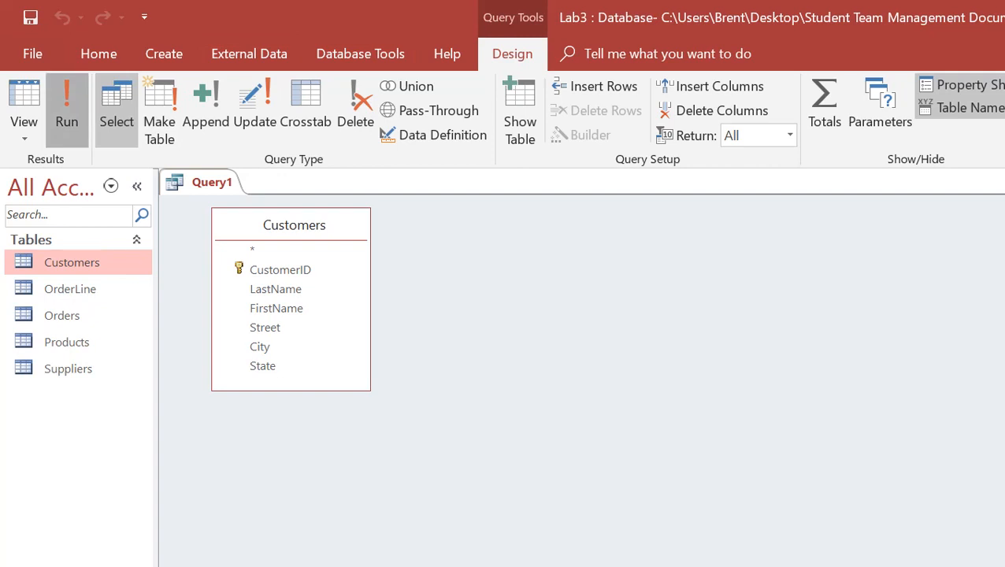
Run the query, close it, and save it as CustomerPhoneList
{"action": "left_click", "coordinate": [67, 110]}
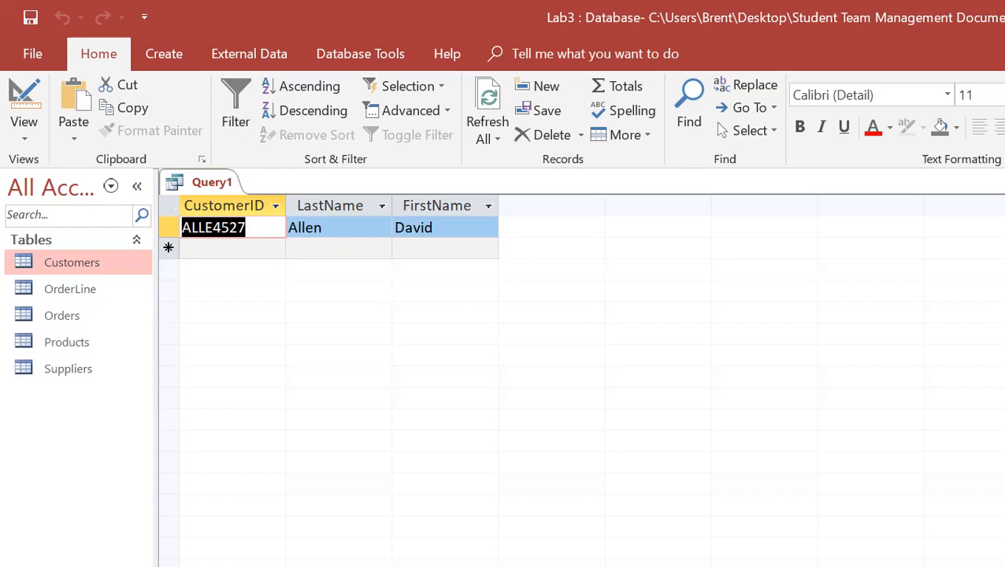
{"action": "key", "text": "ctrl+w"}
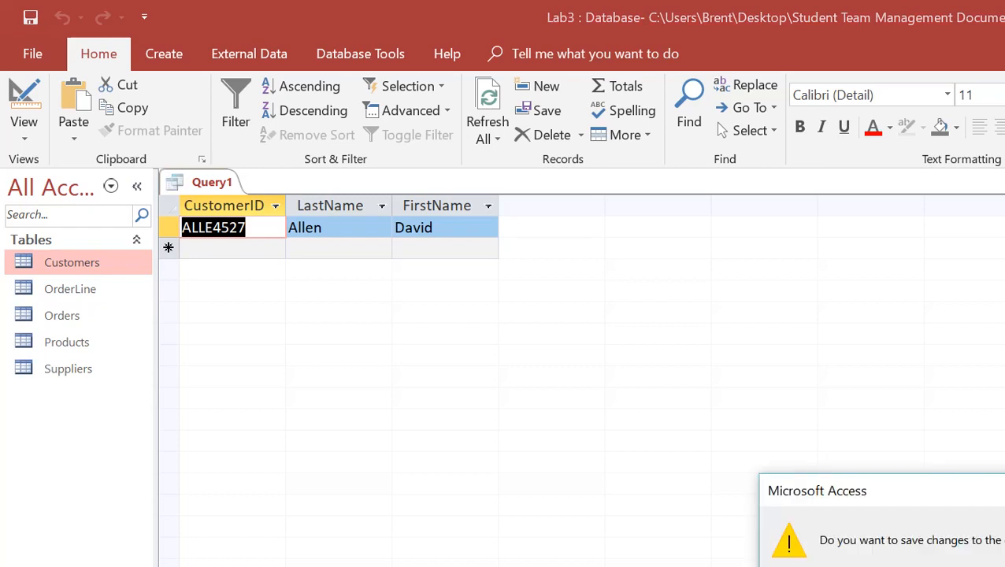
{"action": "key", "text": "Return"}
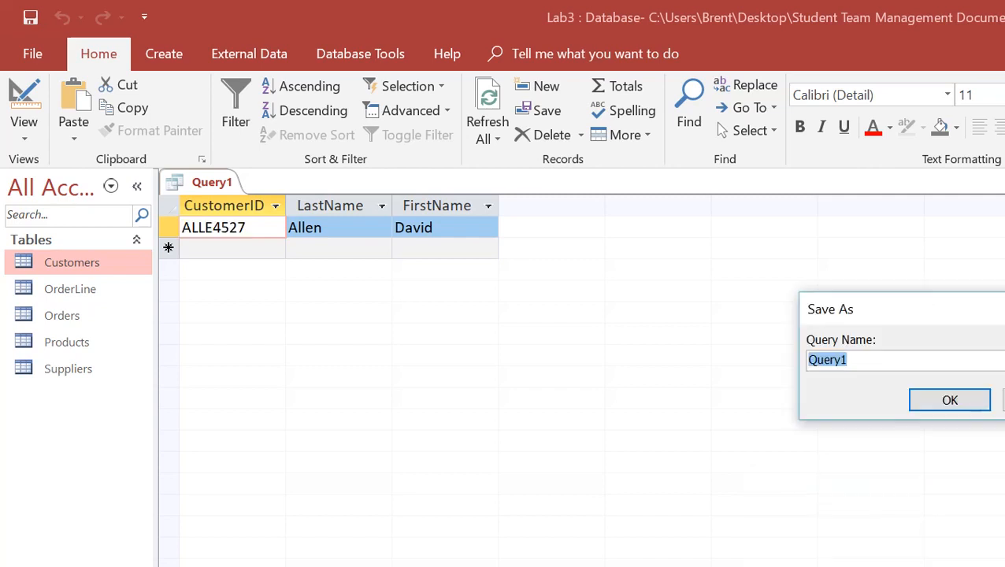
{"action": "type", "text": "Customer"}
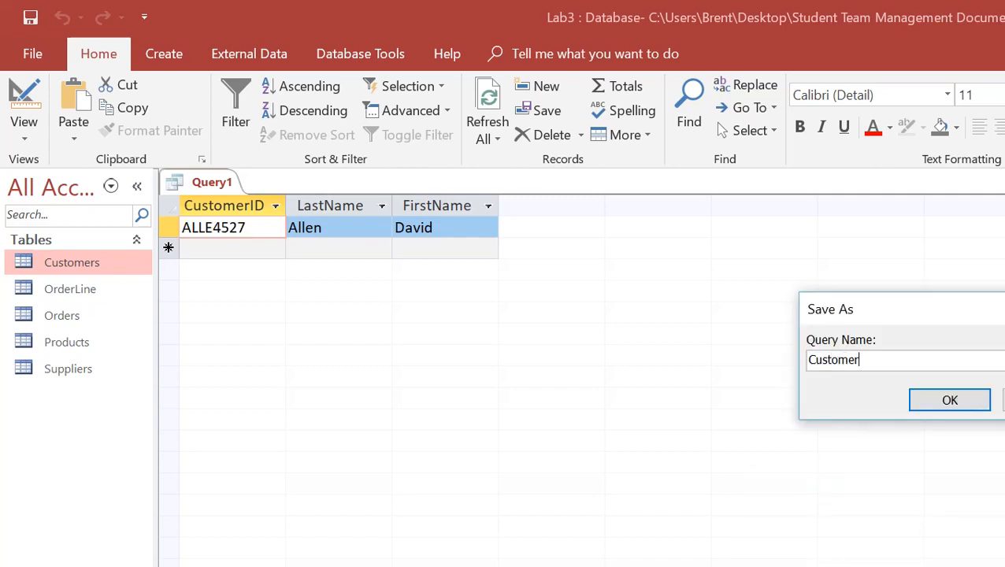
{"action": "type", "text": "PhoneList"}
{"action": "key", "text": "Return"}
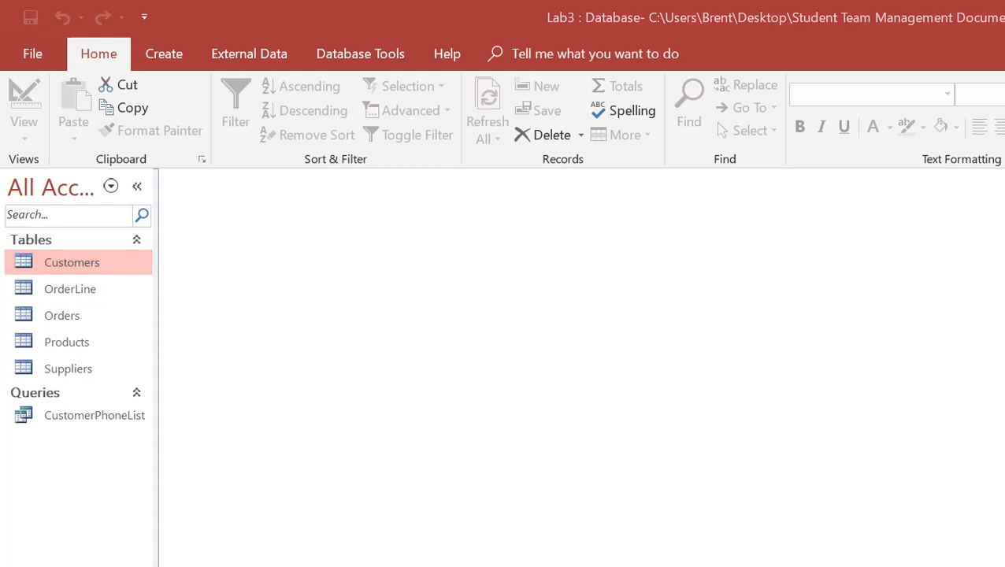
After checking the lab instructions in Word, create a new query in Access Design view with the Suppliers and Products tables
{"action": "key", "text": "alt+Tab"}
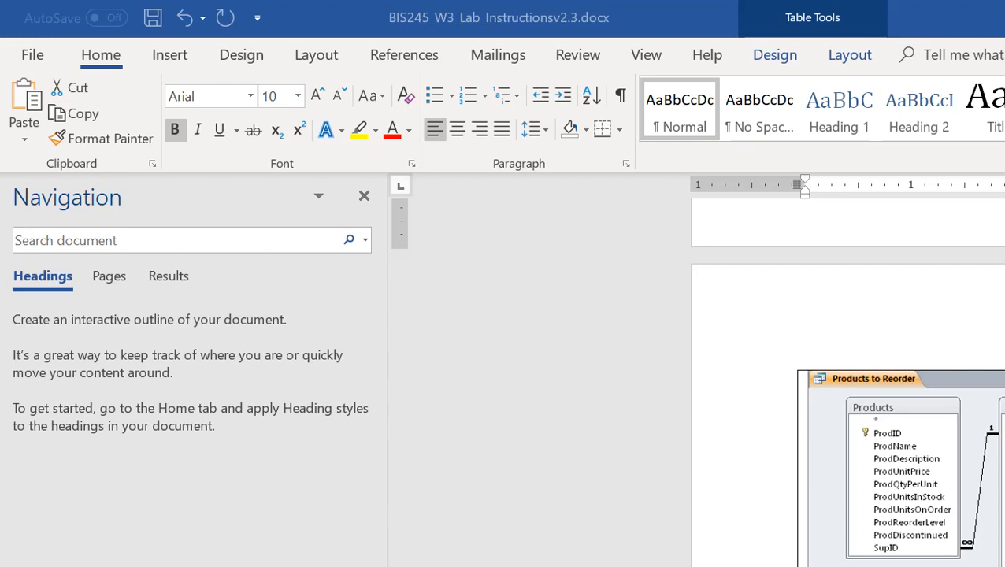
{"action": "key", "text": "alt+Tab"}
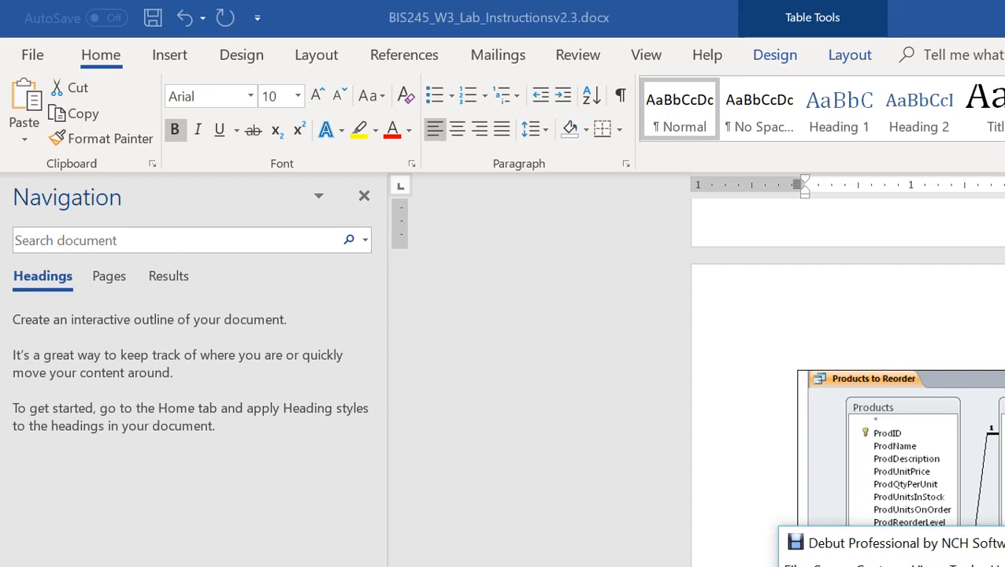
{"action": "left_click_drag", "start_coordinate": [1001, 544], "coordinate": [1004, 473]}
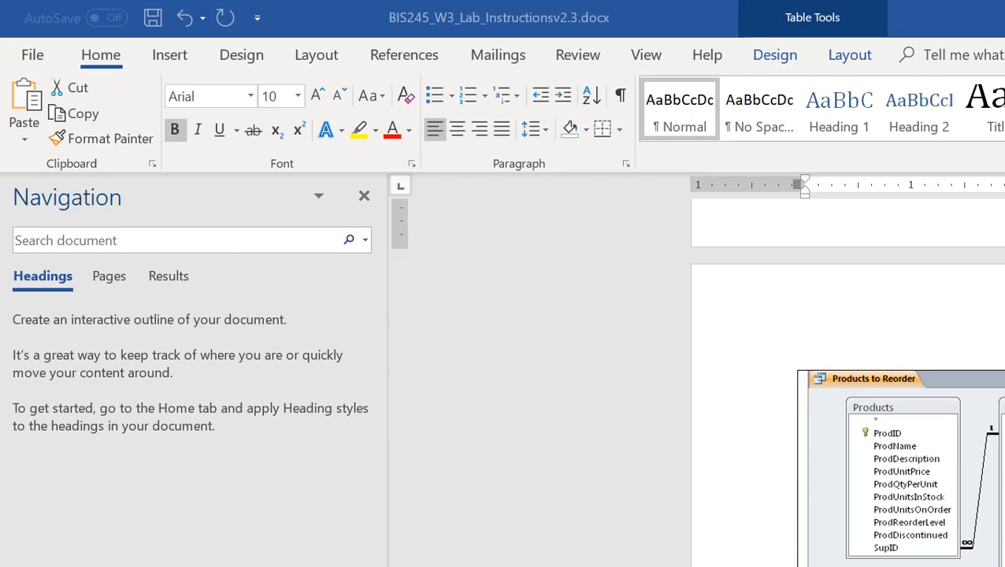
{"action": "key", "text": "alt+Tab"}
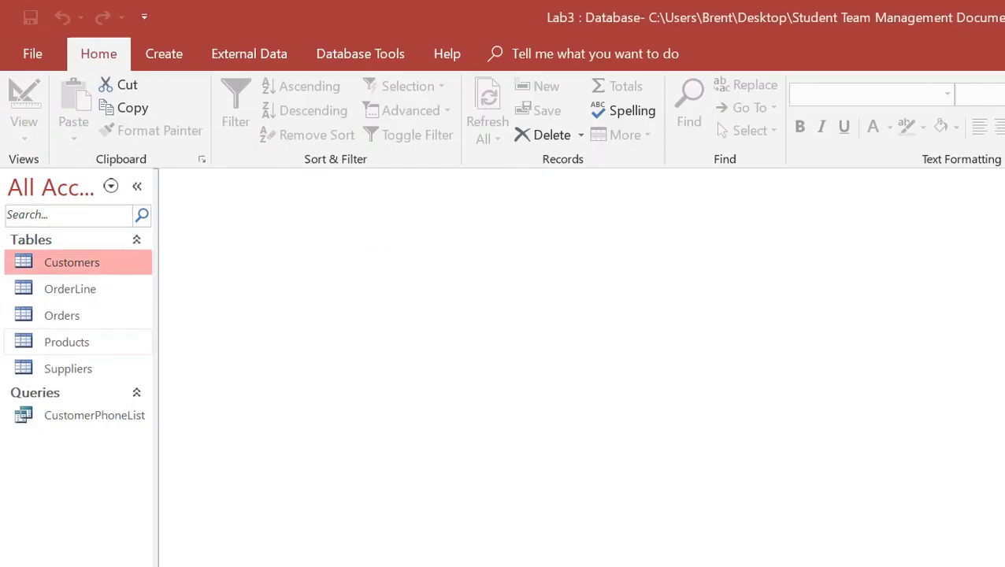
{"action": "left_click", "coordinate": [164, 54]}
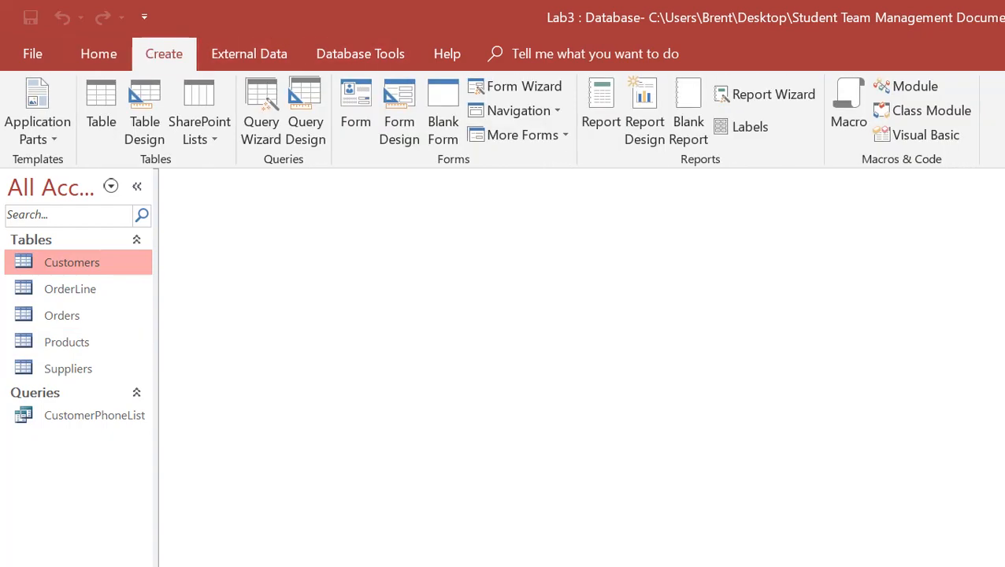
{"action": "left_click", "coordinate": [305, 118]}
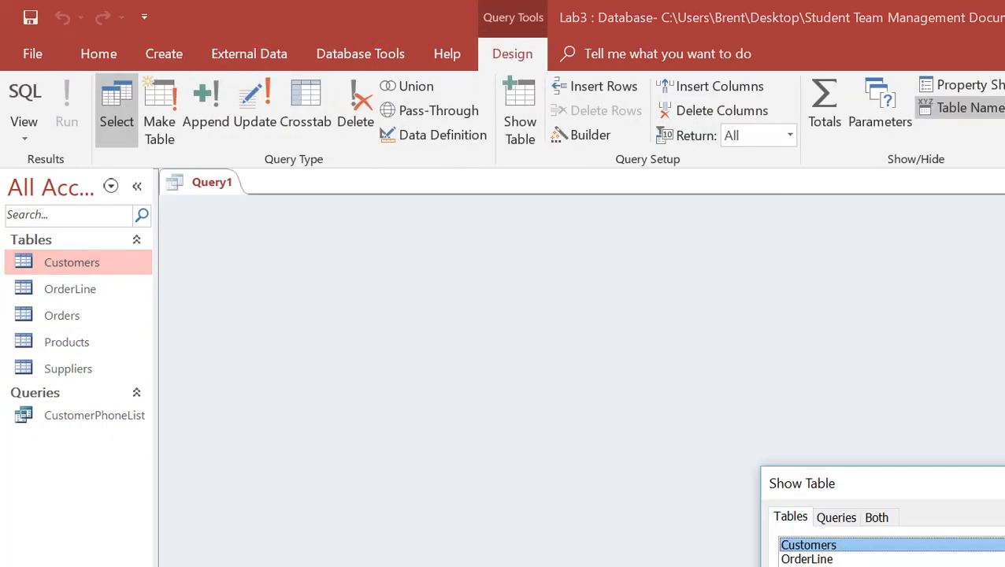
{"action": "mouse_move", "coordinate": [866, 566]}
{"action": "left_mouse_down"}
{"action": "mouse_move", "coordinate": [866, 545]}
{"action": "mouse_move", "coordinate": [867, 566]}
{"action": "left_mouse_up"}
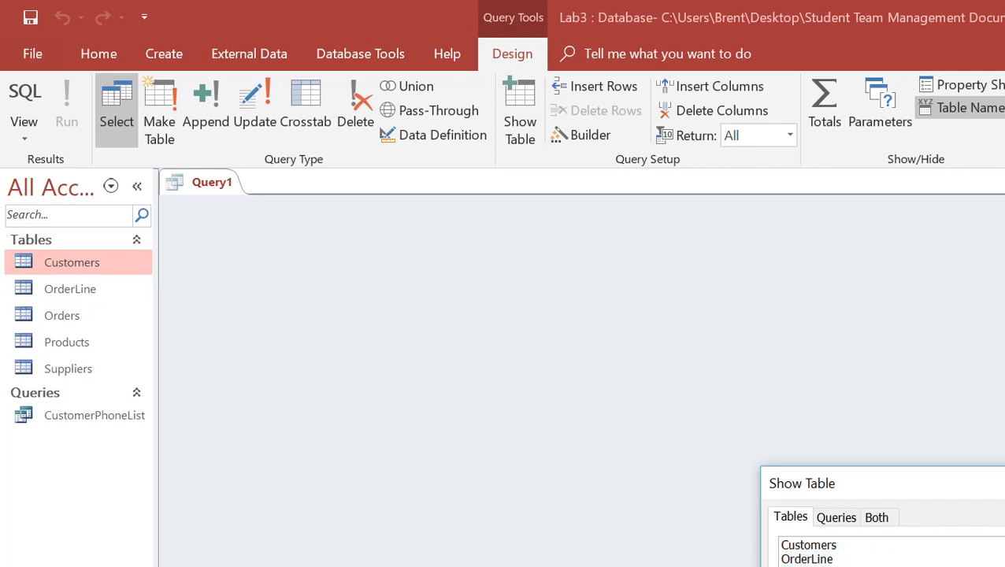
{"action": "key", "text": "Return"}
{"action": "key", "text": "Return"}
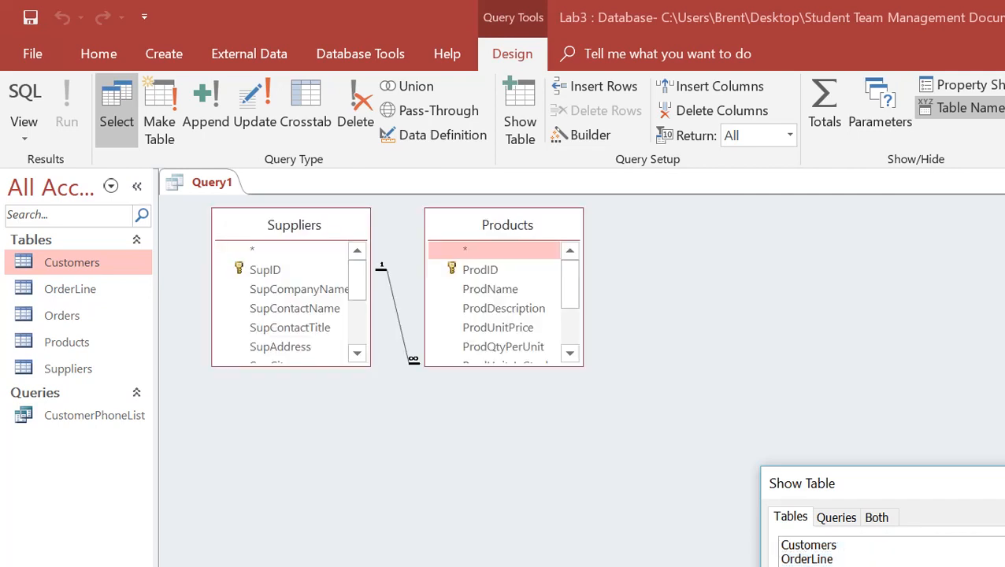
{"action": "key", "text": "Escape"}
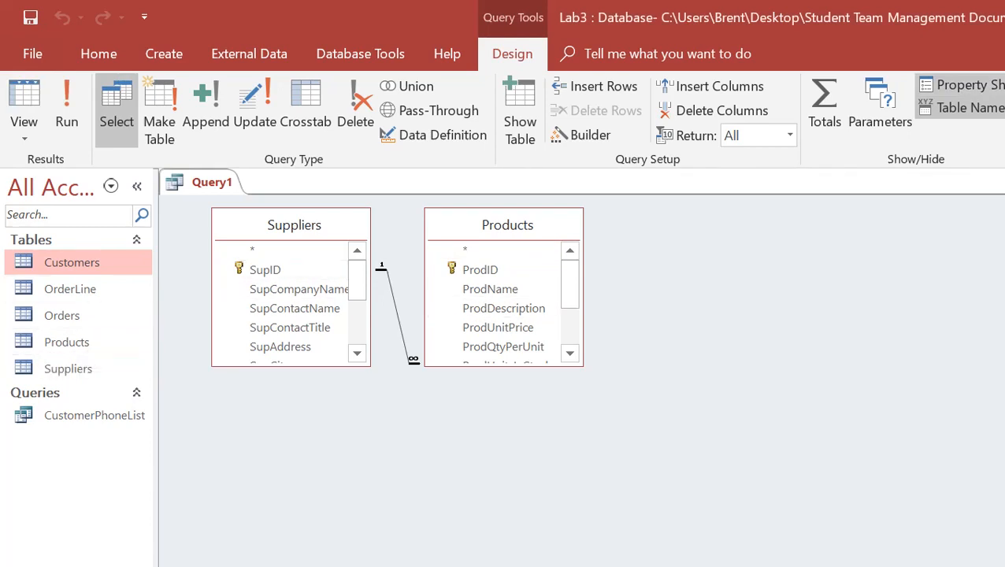
Extend the Products and Suppliers field lists to fit all fields, and add ProdID, ProdName, ProdUnitsInStock and ProdReorderLevel to the query grid
{"action": "left_click_drag", "start_coordinate": [504, 366], "coordinate": [504, 465]}
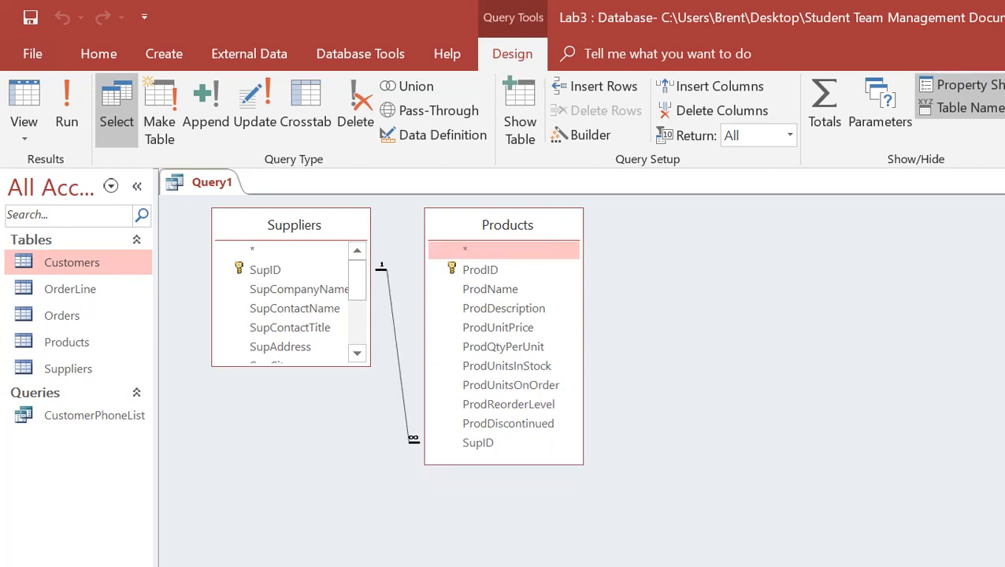
{"action": "left_click_drag", "start_coordinate": [291, 366], "coordinate": [291, 505]}
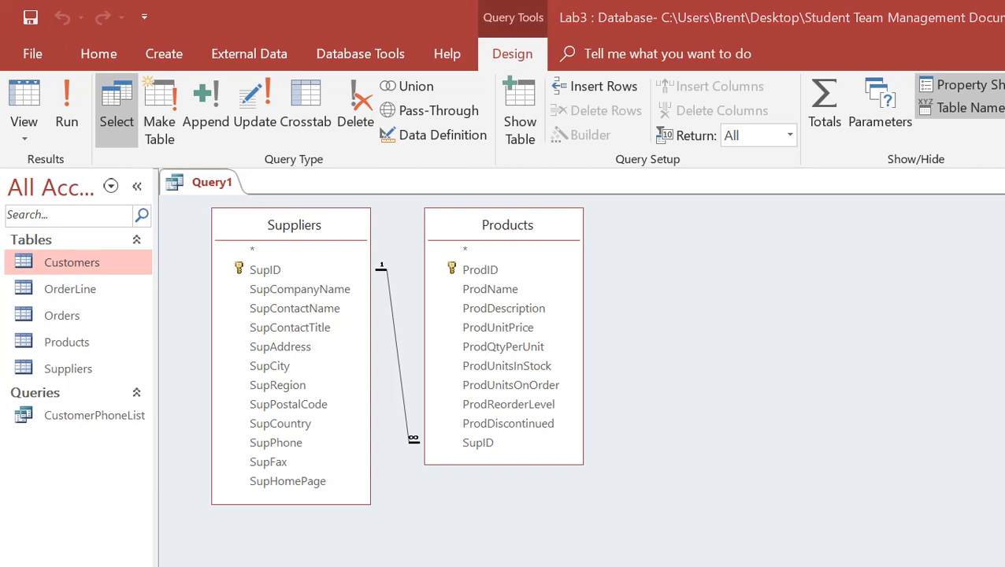
{"action": "key", "text": "alt+Tab"}
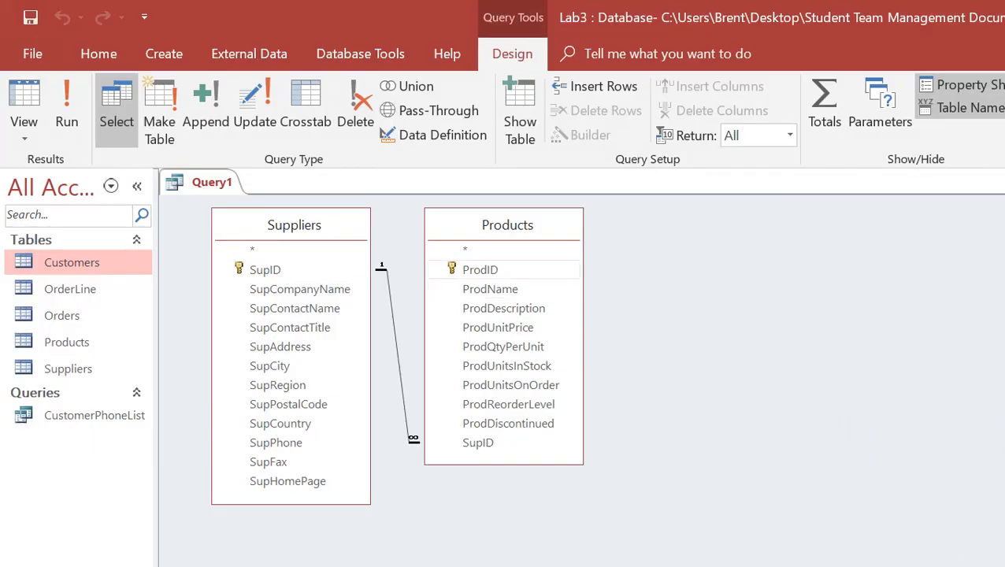
{"action": "left_click", "coordinate": [480, 270]}
{"action": "left_click_drag", "start_coordinate": [481, 270], "coordinate": [299, 563]}
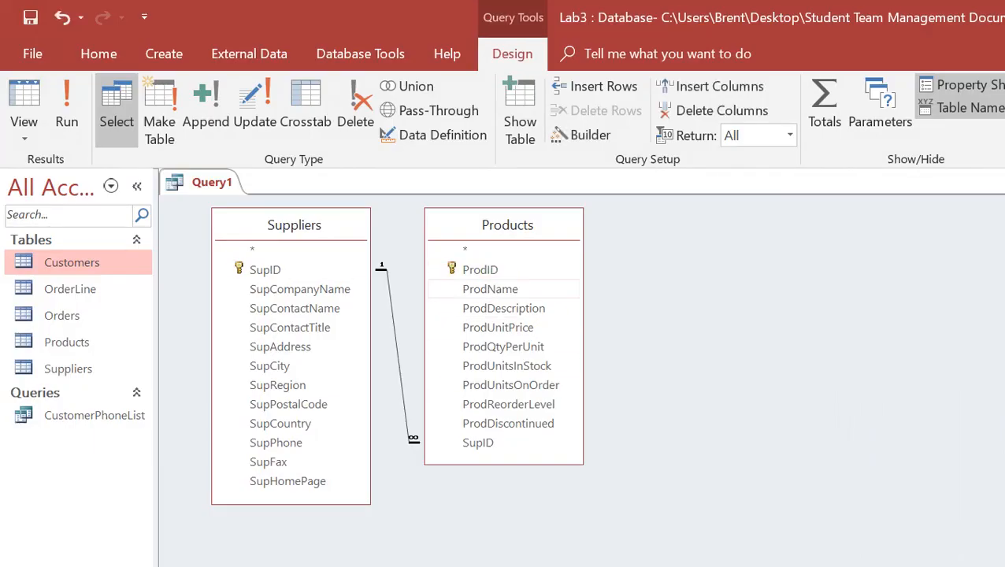
{"action": "left_click_drag", "start_coordinate": [491, 289], "coordinate": [476, 563]}
{"action": "left_click", "coordinate": [507, 366]}
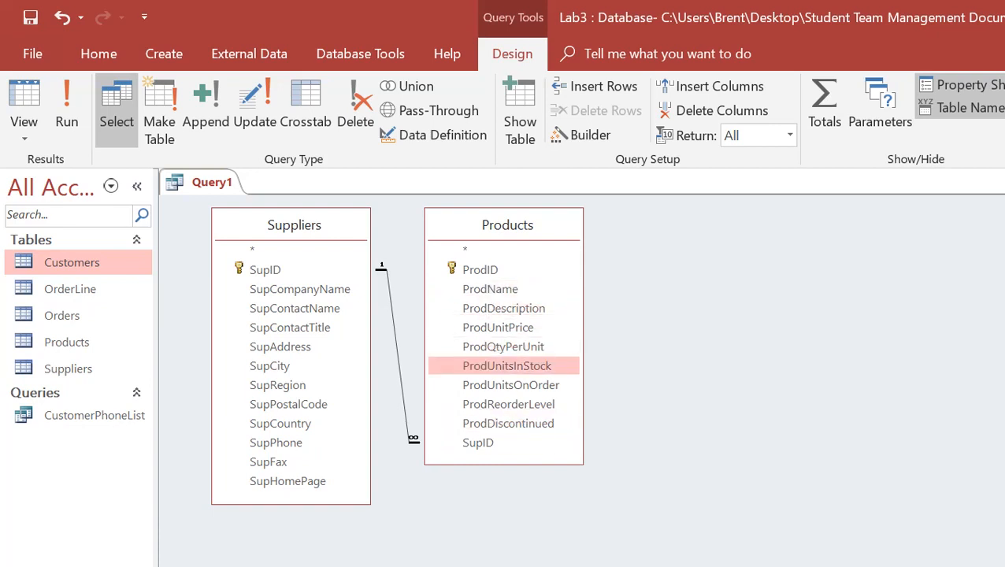
{"action": "left_click_drag", "start_coordinate": [507, 366], "coordinate": [504, 563]}
{"action": "left_click", "coordinate": [508, 404]}
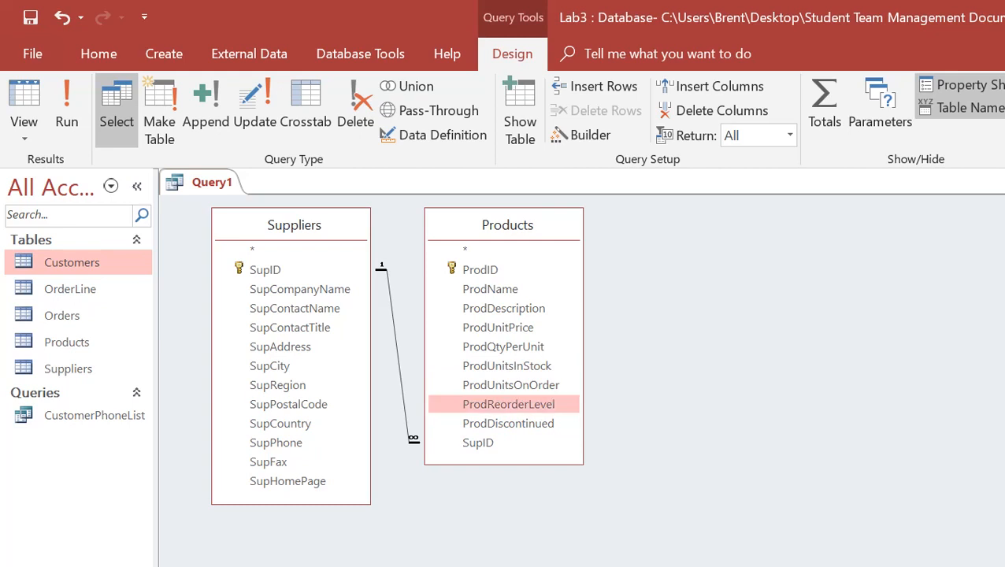
{"action": "left_click_drag", "start_coordinate": [509, 404], "coordinate": [505, 563]}
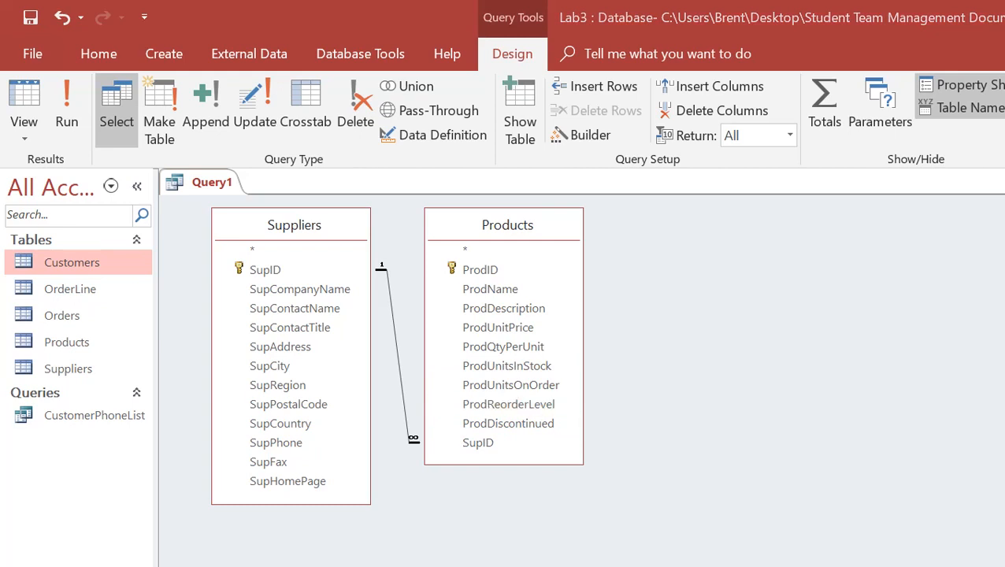
Check the lab instructions in Word, and add SupID, SupCompanyName and SupPhone from Suppliers to the query grid in Access
{"action": "key", "text": "alt+Tab"}
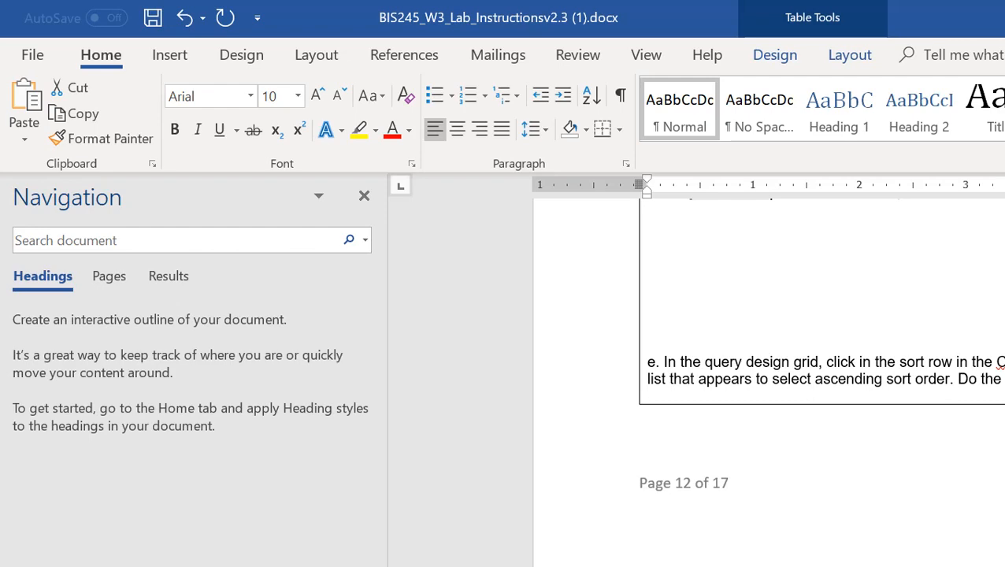
{"action": "scroll", "coordinate": [820, 378], "scroll_direction": "down", "scroll_amount": 20}
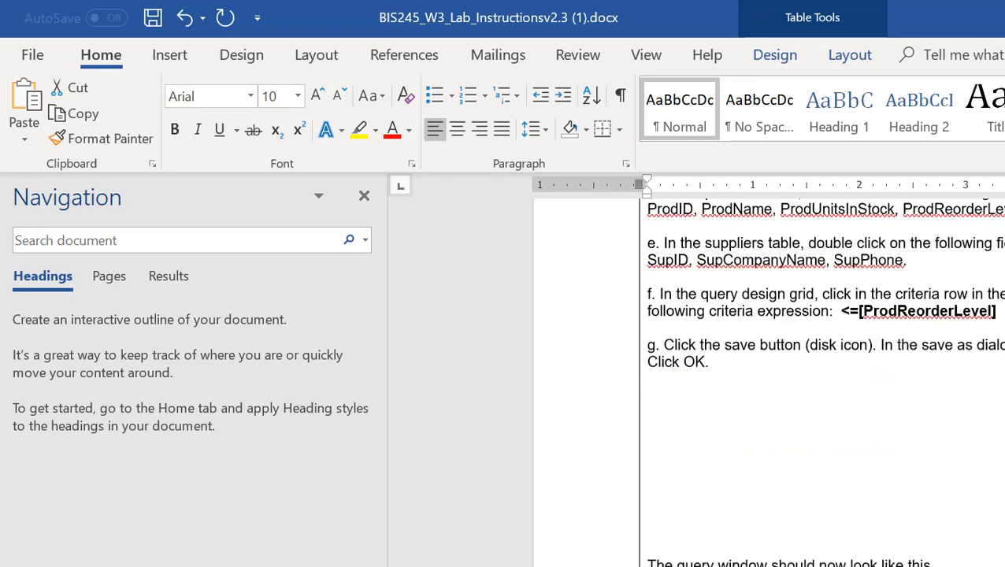
{"action": "scroll", "coordinate": [820, 378], "scroll_direction": "down", "scroll_amount": 12}
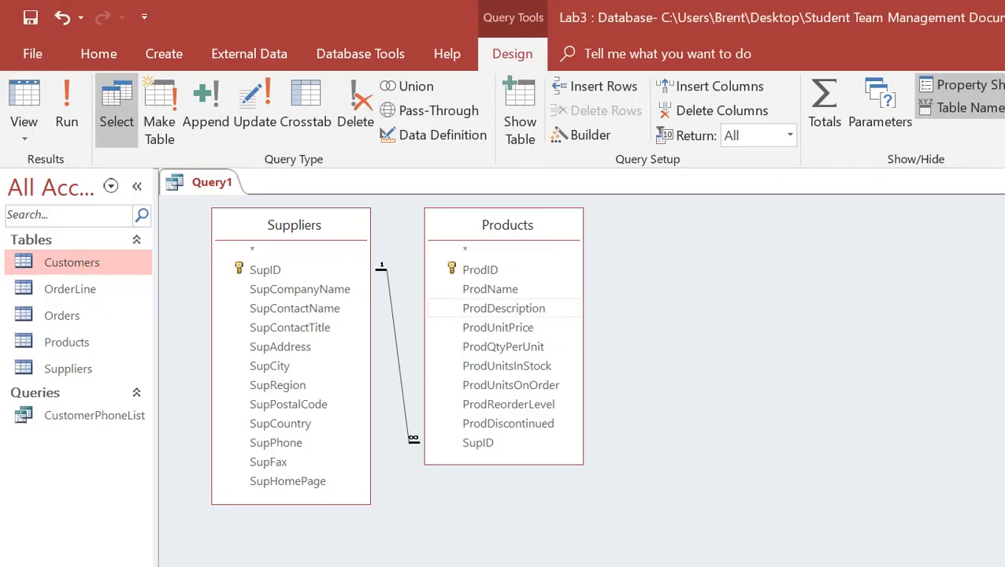
{"action": "left_click", "coordinate": [266, 270]}
{"action": "left_click", "coordinate": [299, 289]}
{"action": "double_click", "coordinate": [276, 443]}
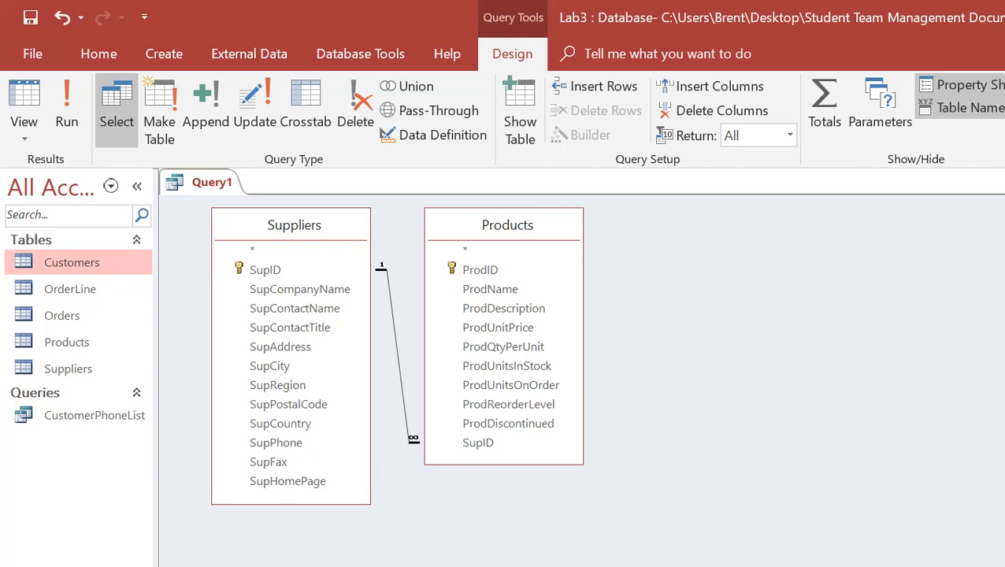
Switch to the Word lab instructions, select the criteria expression <=[ProdReorderLevel], and return to the query in Access
{"action": "key", "text": "alt+Tab"}
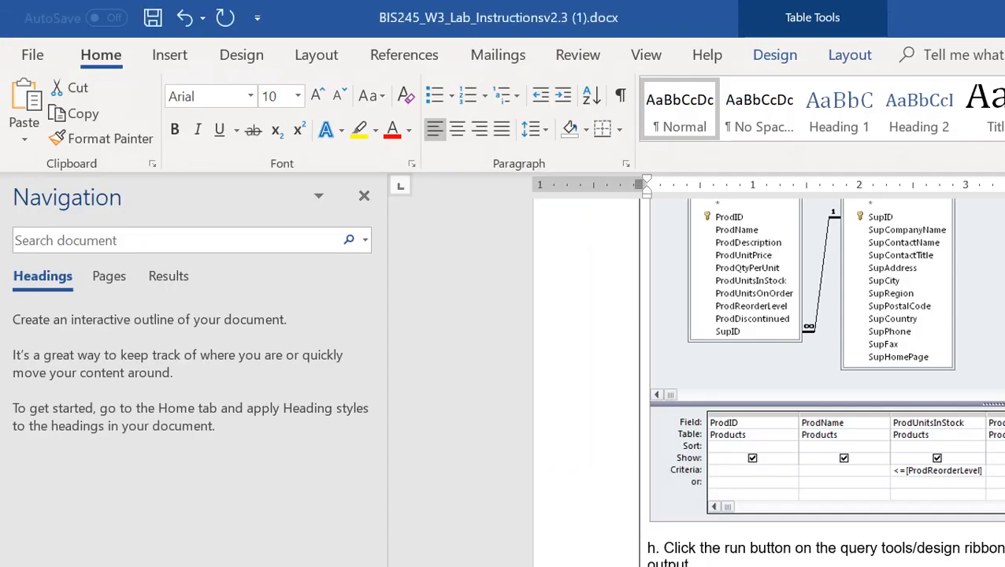
{"action": "scroll", "coordinate": [820, 378], "scroll_direction": "up", "scroll_amount": 10}
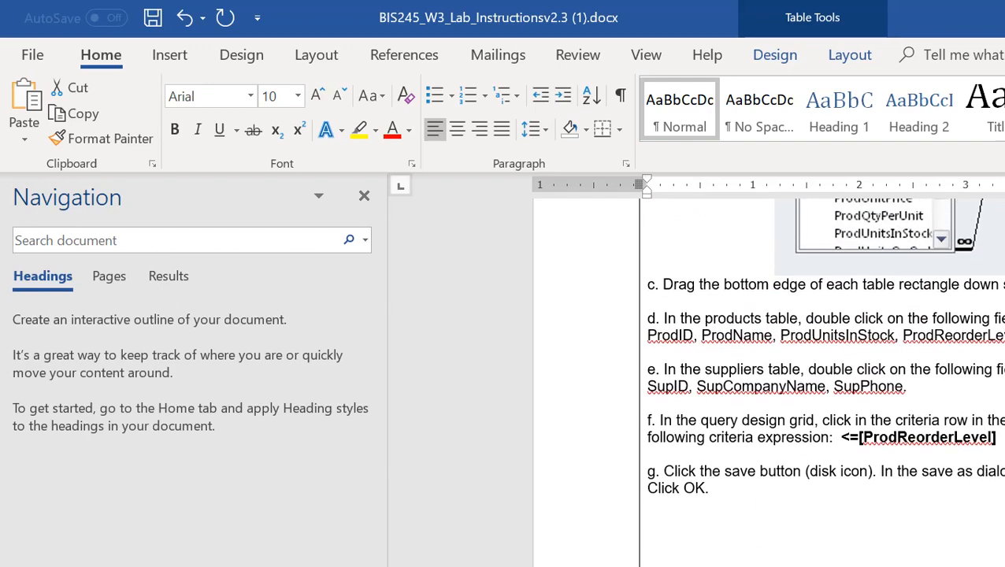
{"action": "left_click_drag", "start_coordinate": [842, 437], "coordinate": [996, 437]}
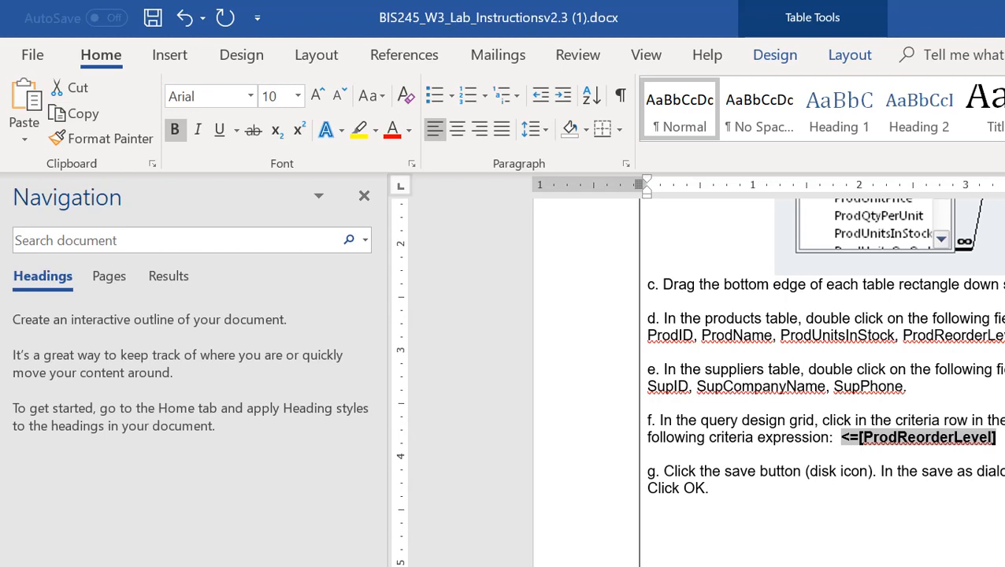
{"action": "key", "text": "alt+Tab"}
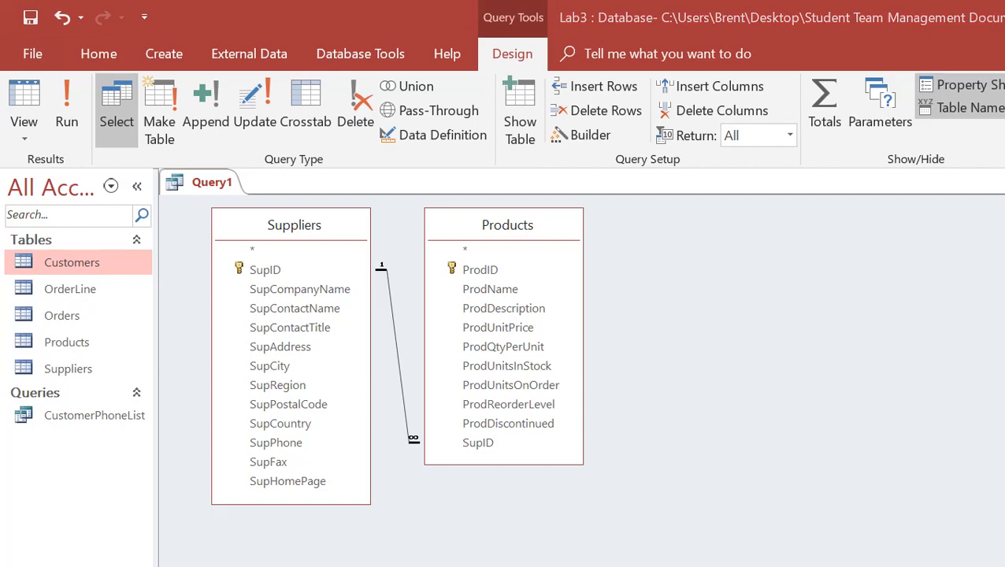
Review the finished Products to Reorder design in the Word lab instructions, return to Access and run the query
{"action": "key", "text": "alt+Tab"}
{"action": "scroll", "coordinate": [768, 378], "scroll_direction": "up", "scroll_amount": 2}
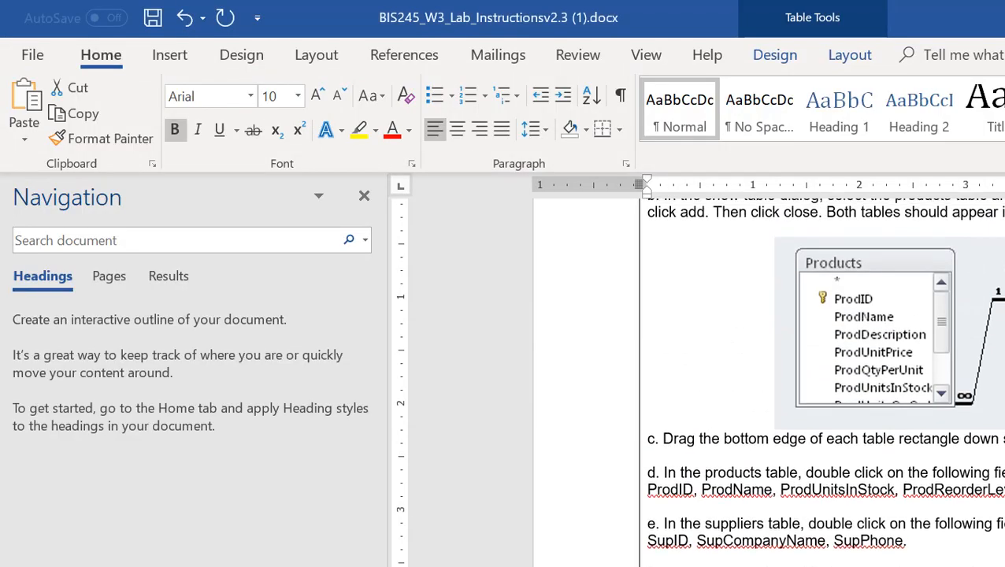
{"action": "scroll", "coordinate": [768, 378], "scroll_direction": "down", "scroll_amount": 8}
{"action": "scroll", "coordinate": [818, 385], "scroll_direction": "down", "scroll_amount": 1}
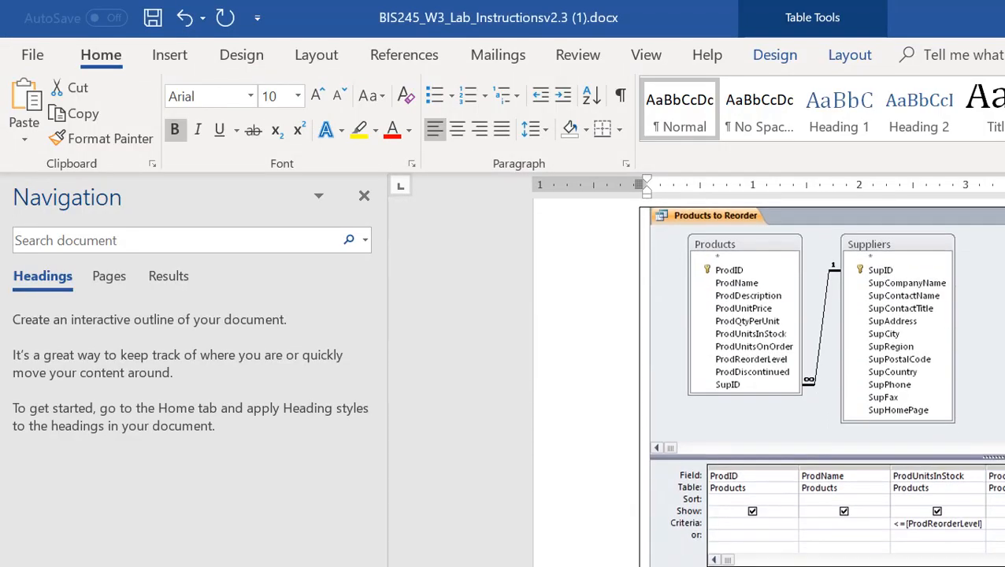
{"action": "scroll", "coordinate": [768, 379], "scroll_direction": "up", "scroll_amount": 6}
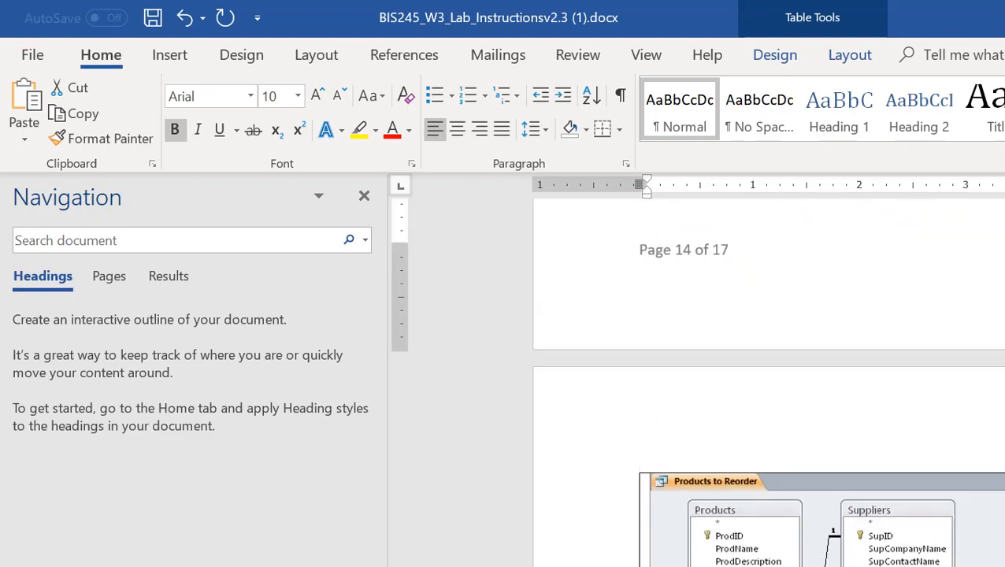
{"action": "key", "text": "alt+Tab"}
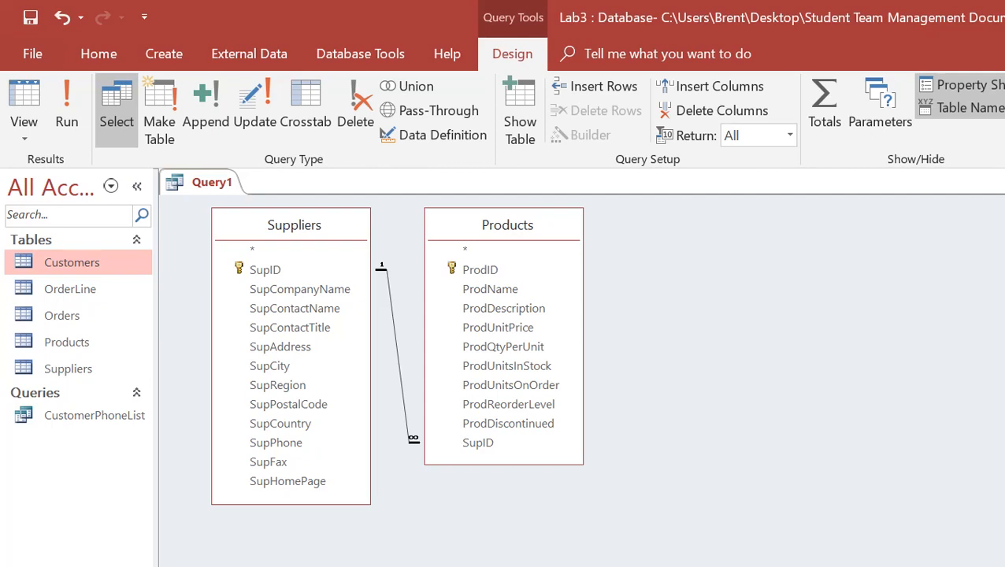
{"action": "left_click", "coordinate": [67, 111]}
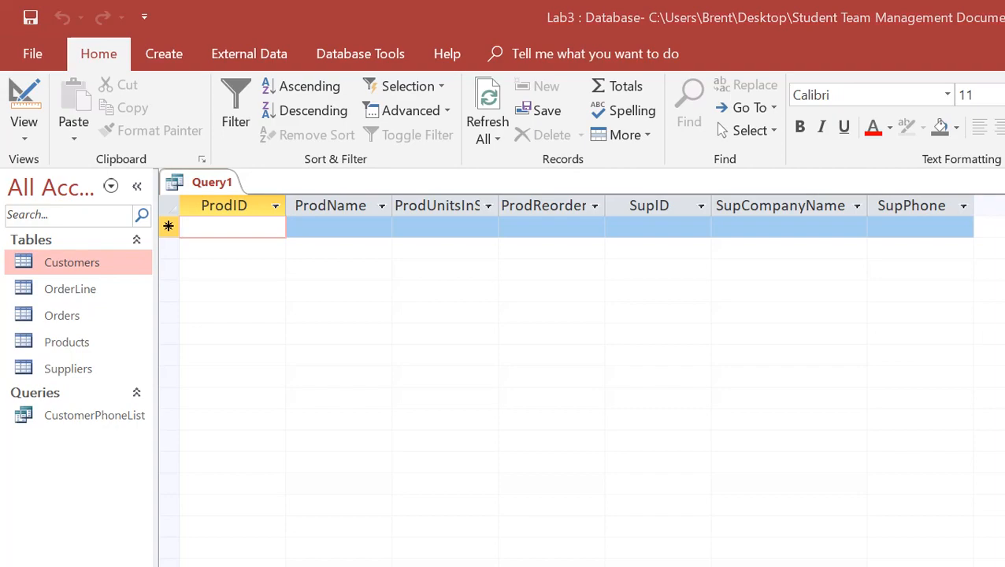
Check the expected output in the Word instructions, and in Access close the query, saving it as Product Reorder Query
{"action": "key", "text": "alt+Tab"}
{"action": "scroll", "coordinate": [823, 379], "scroll_direction": "down", "scroll_amount": 5}
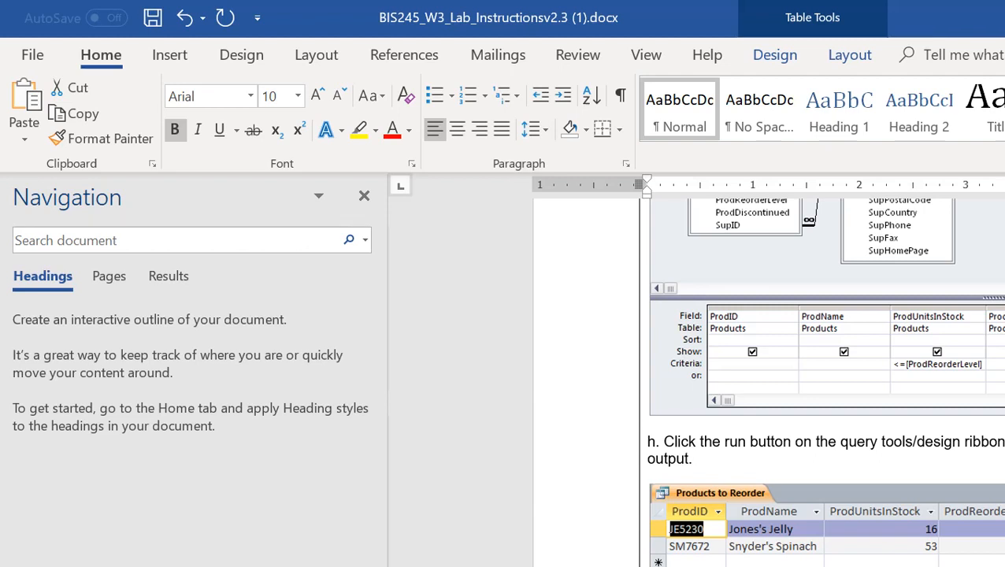
{"action": "scroll", "coordinate": [768, 382], "scroll_direction": "up", "scroll_amount": 8}
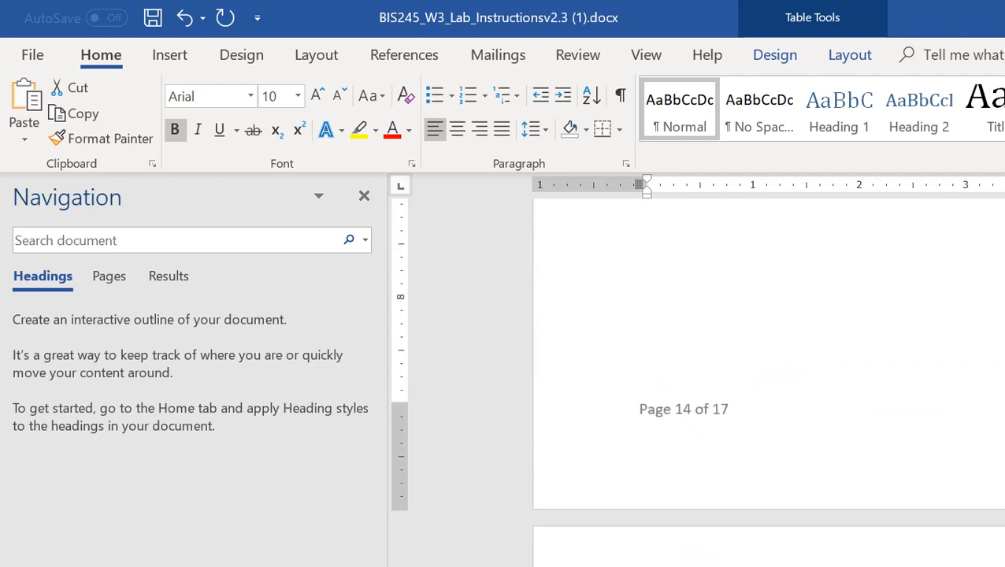
{"action": "key", "text": "alt+Tab"}
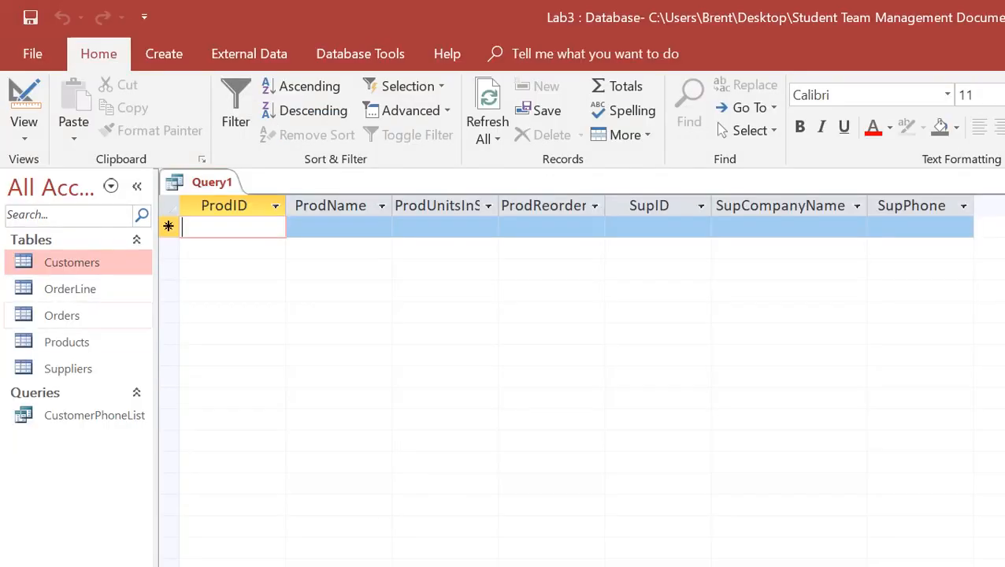
{"action": "key", "text": "ctrl+w"}
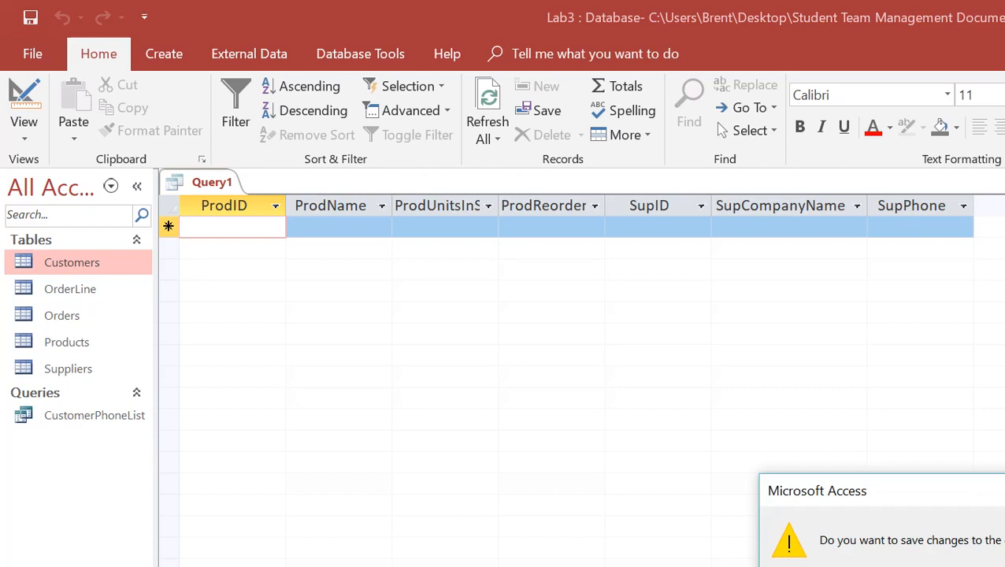
{"action": "key", "text": "Return"}
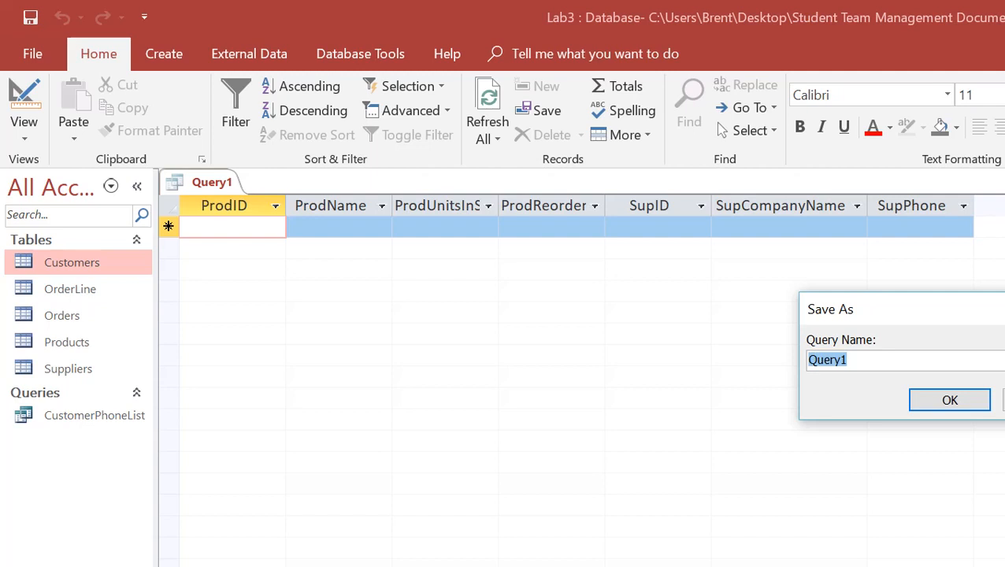
{"action": "type", "text": "Product Reo"}
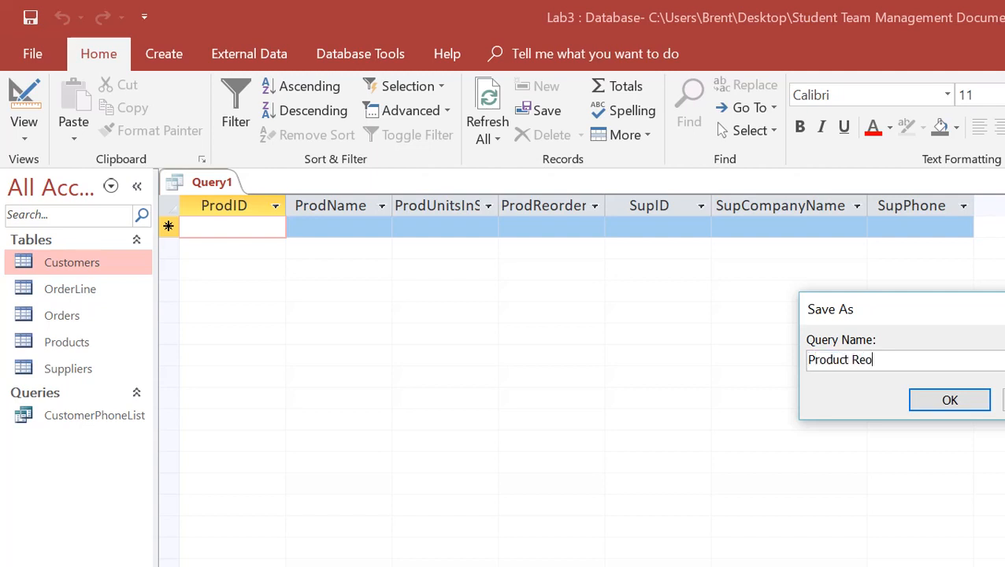
{"action": "type", "text": "rder Query"}
{"action": "key", "text": "Return"}
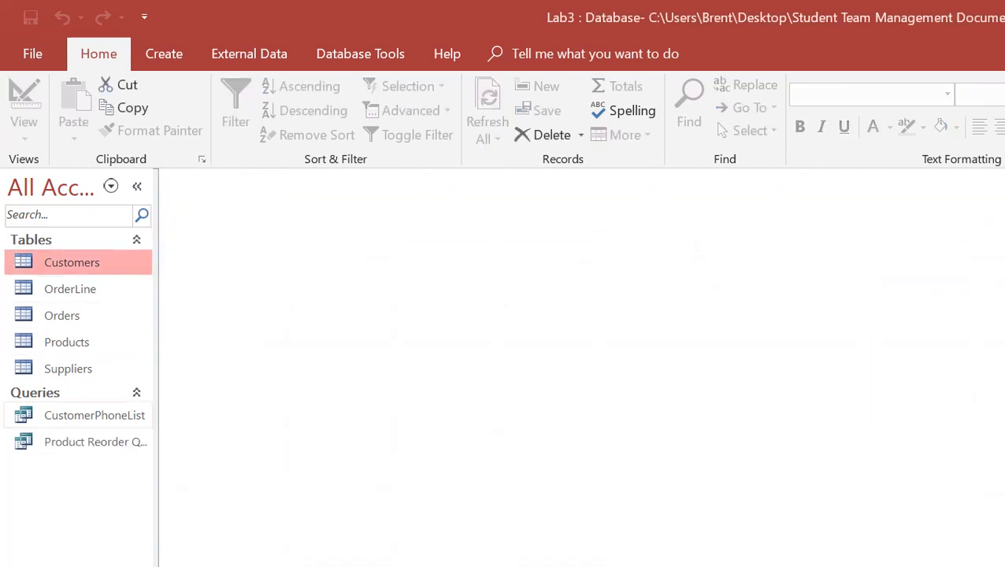
Open the CustomerPhoneList query in Design view, run it, and close it with its design changes saved
{"action": "right_click", "coordinate": [83, 417]}
{"action": "left_click", "coordinate": [117, 432]}
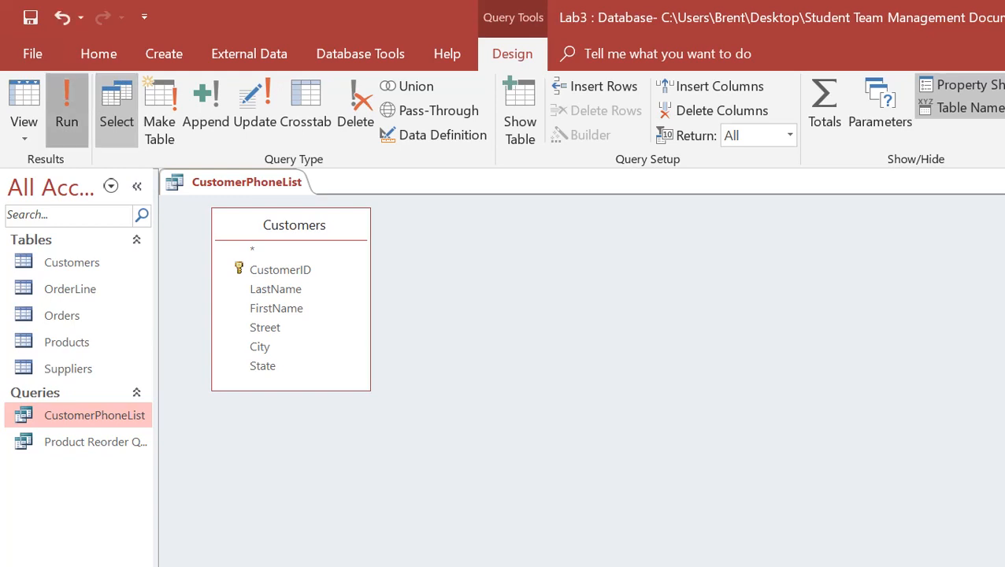
{"action": "left_click", "coordinate": [67, 110]}
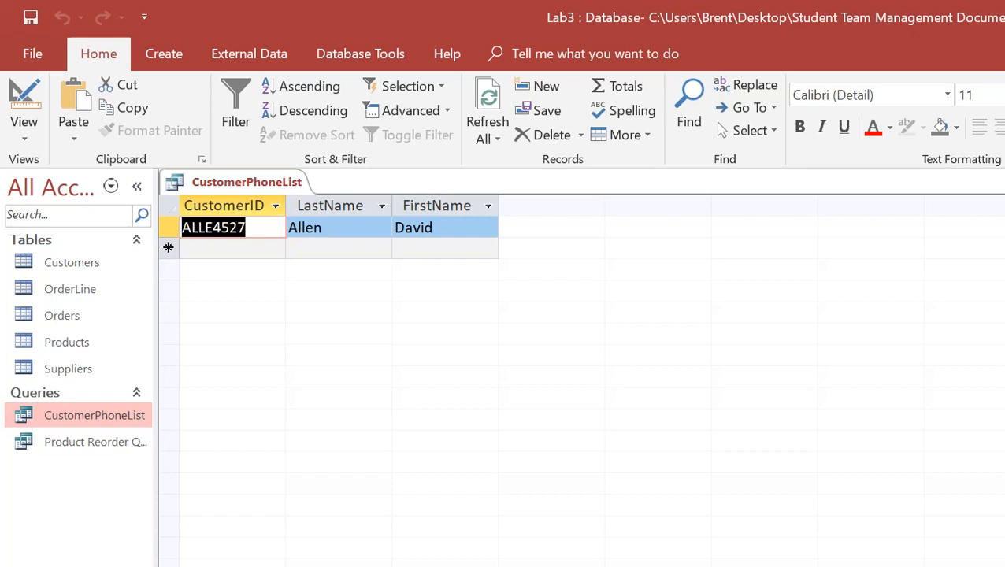
{"action": "key", "text": "ctrl+w"}
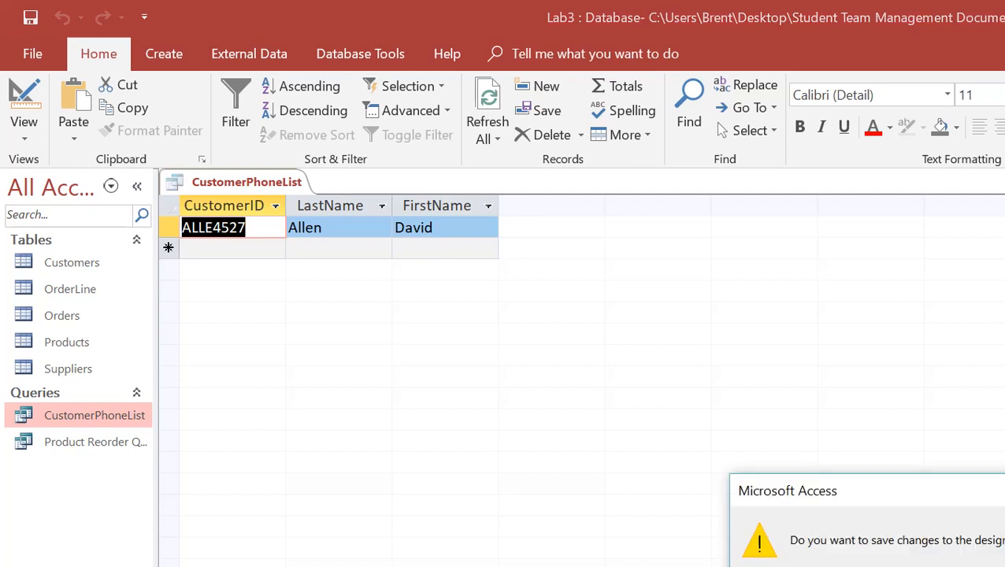
{"action": "key", "text": "Return"}
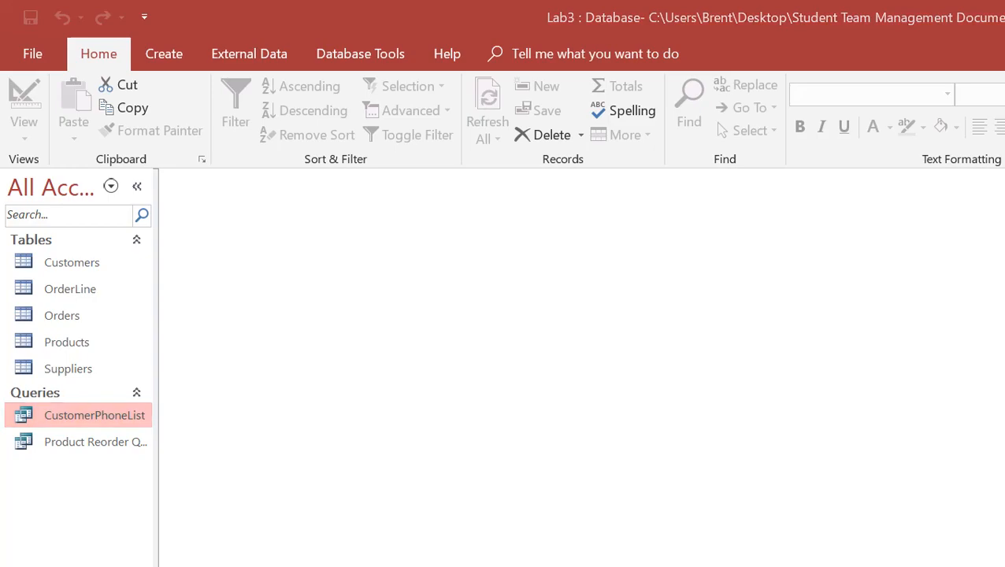
After reading the next lab instructions in Word, create a new query in Access Design view with the Customers, OrderLine, Orders and Products tables
{"action": "key", "text": "alt+Tab"}
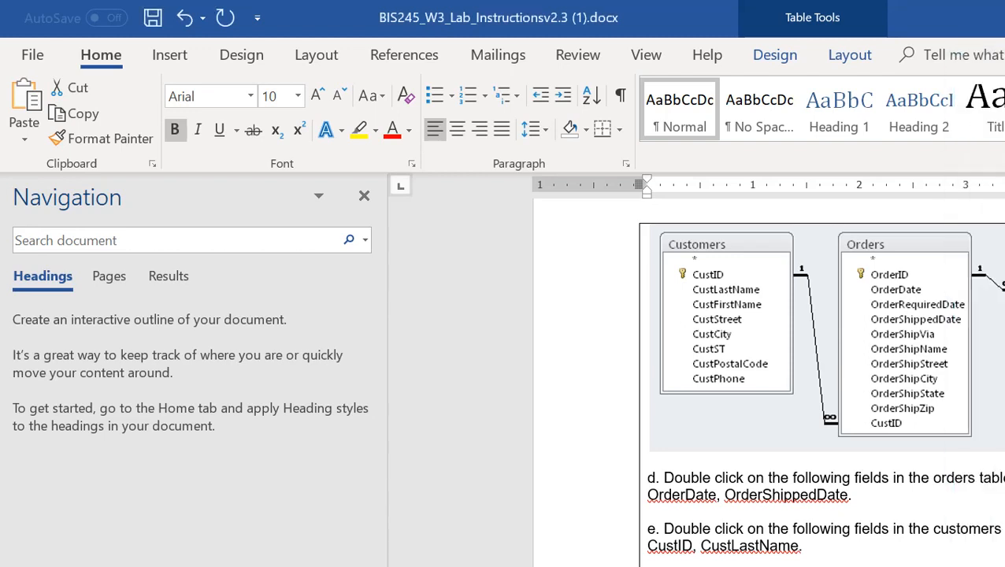
{"action": "scroll", "coordinate": [820, 382], "scroll_direction": "down", "scroll_amount": 6}
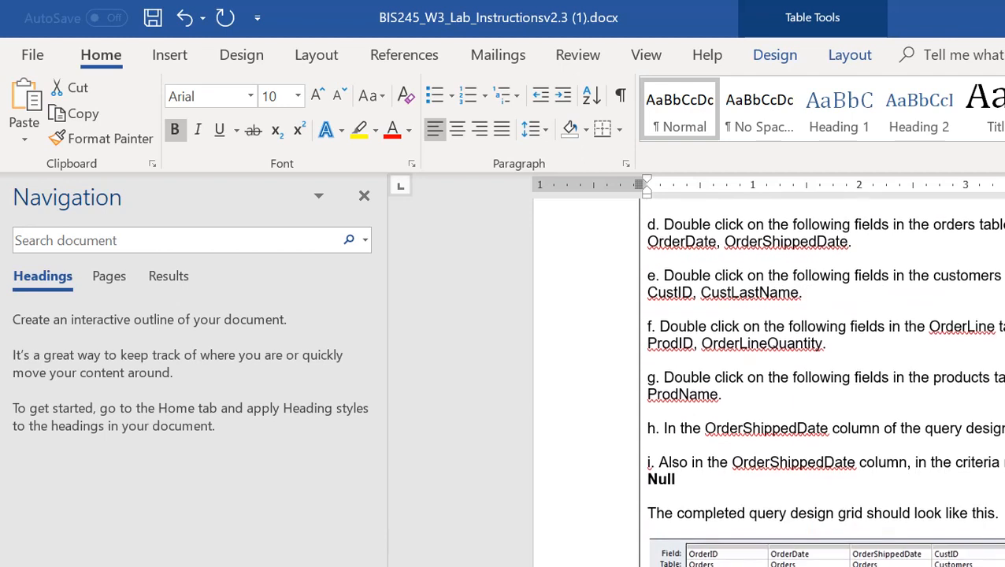
{"action": "scroll", "coordinate": [820, 382], "scroll_direction": "up", "scroll_amount": 3}
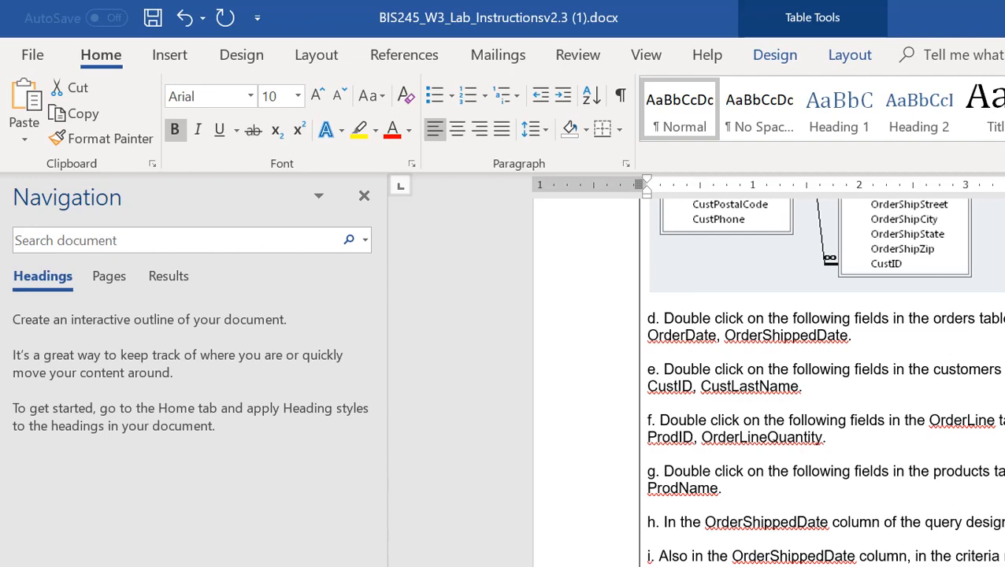
{"action": "scroll", "coordinate": [768, 382], "scroll_direction": "up", "scroll_amount": 10}
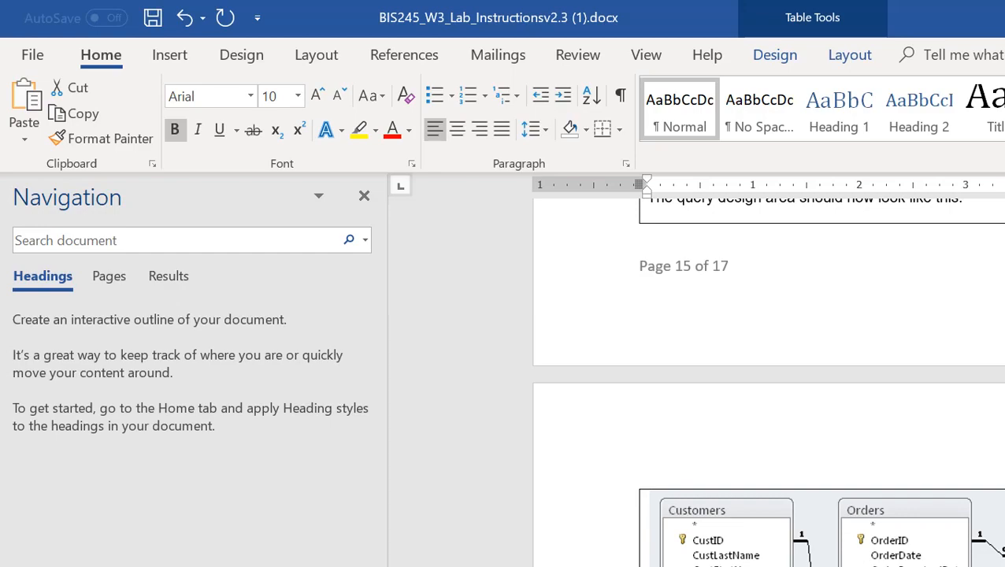
{"action": "key", "text": "alt+Tab"}
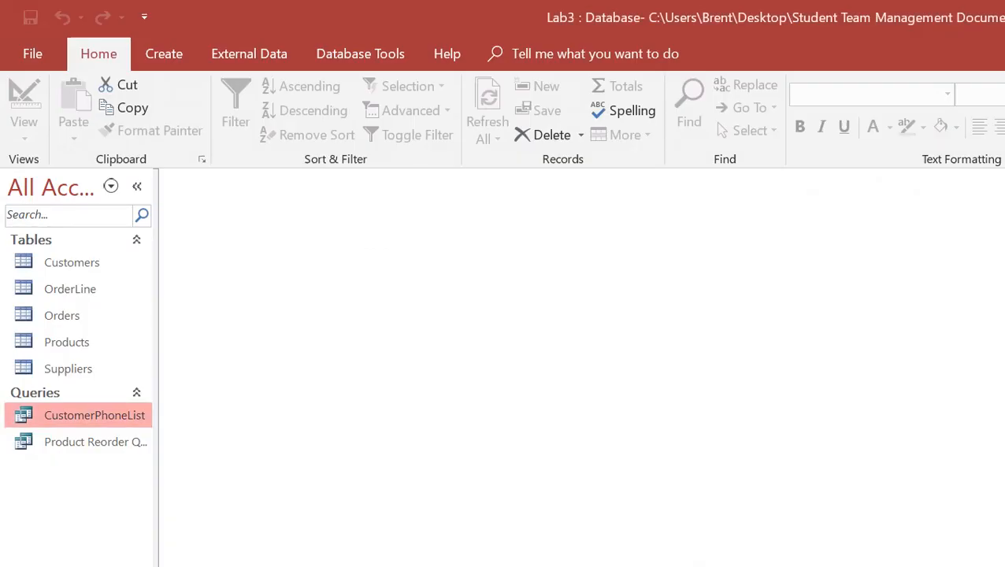
{"action": "left_click", "coordinate": [164, 54]}
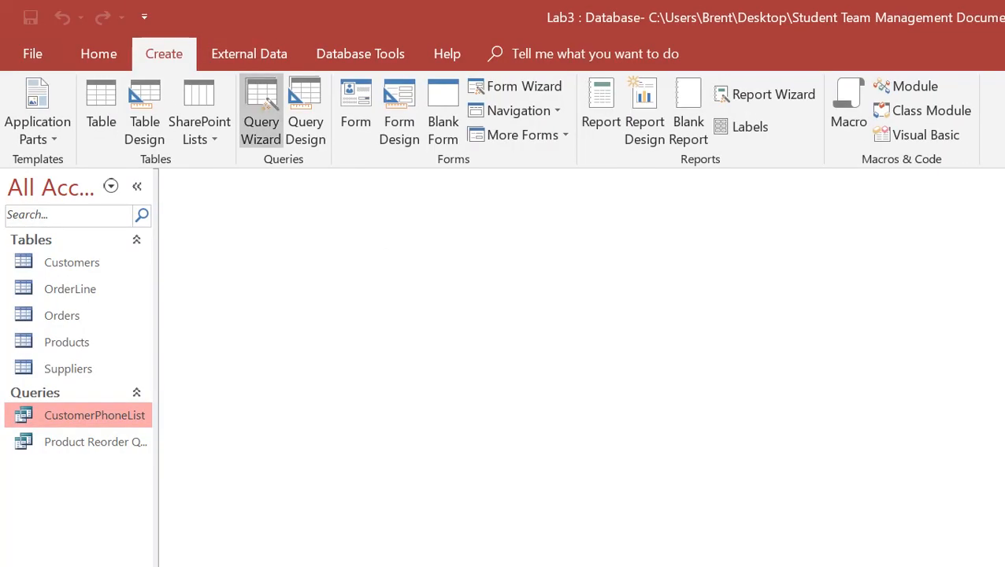
{"action": "left_click", "coordinate": [305, 110]}
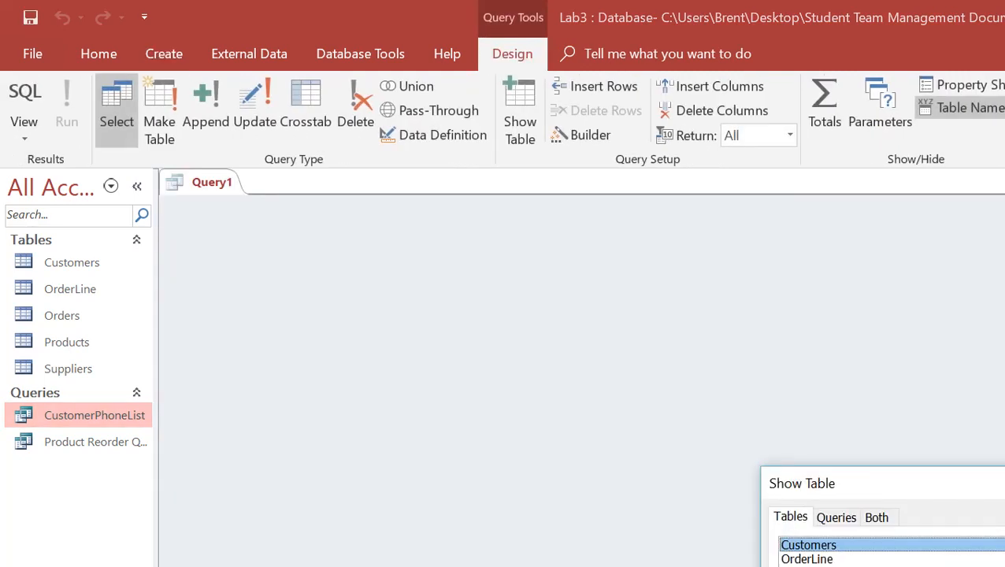
{"action": "key", "text": "Escape"}
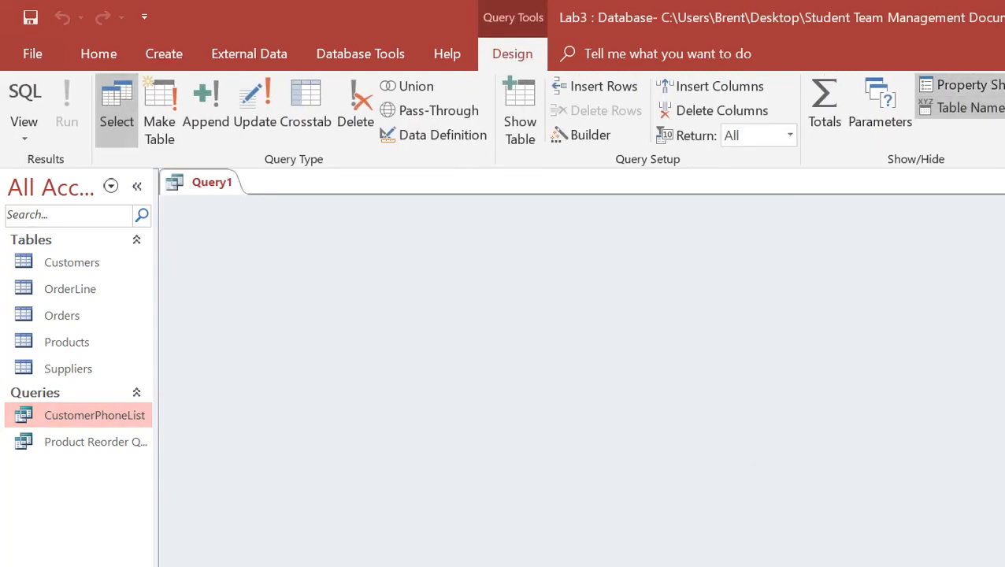
{"action": "left_click_drag", "start_coordinate": [71, 262], "coordinate": [252, 240]}
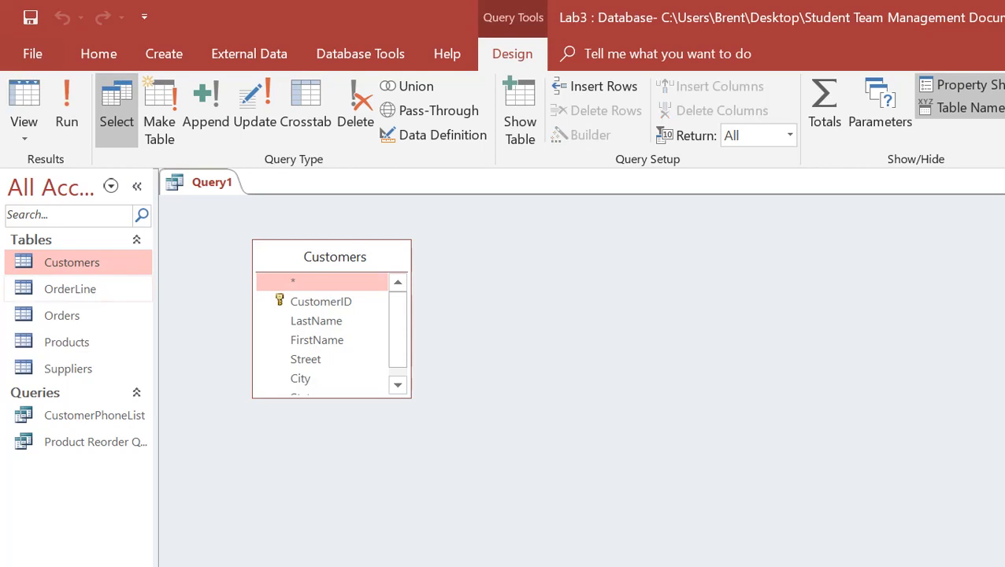
{"action": "left_click_drag", "start_coordinate": [70, 289], "coordinate": [497, 265]}
{"action": "left_click_drag", "start_coordinate": [62, 316], "coordinate": [742, 283]}
{"action": "left_click_drag", "start_coordinate": [67, 342], "coordinate": [1004, 292]}
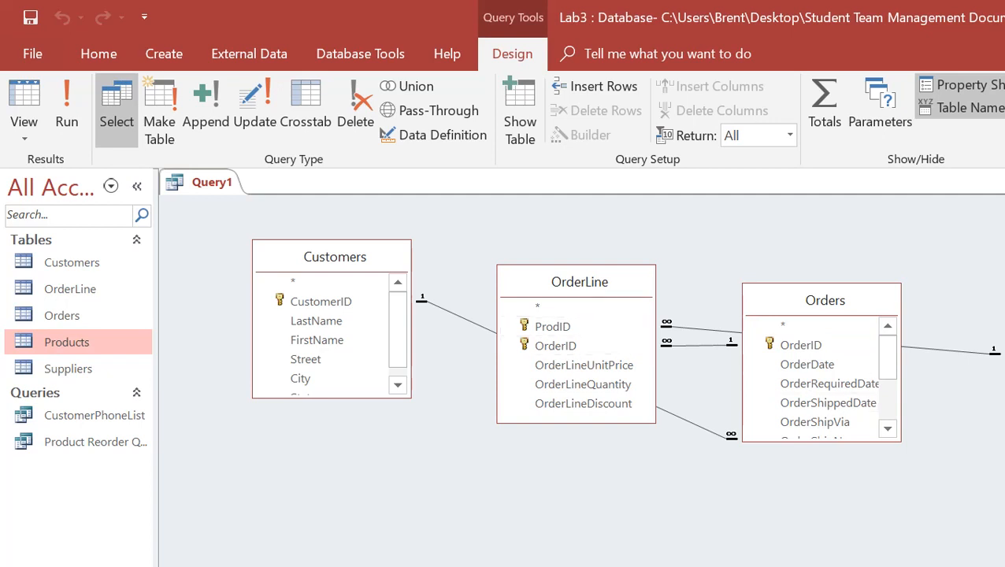
Rearrange the field lists so that Orders sits between Customers and OrderLine, with OrderLine next to Products
{"action": "left_click_drag", "start_coordinate": [825, 300], "coordinate": [631, 494]}
{"action": "left_click_drag", "start_coordinate": [580, 282], "coordinate": [869, 297]}
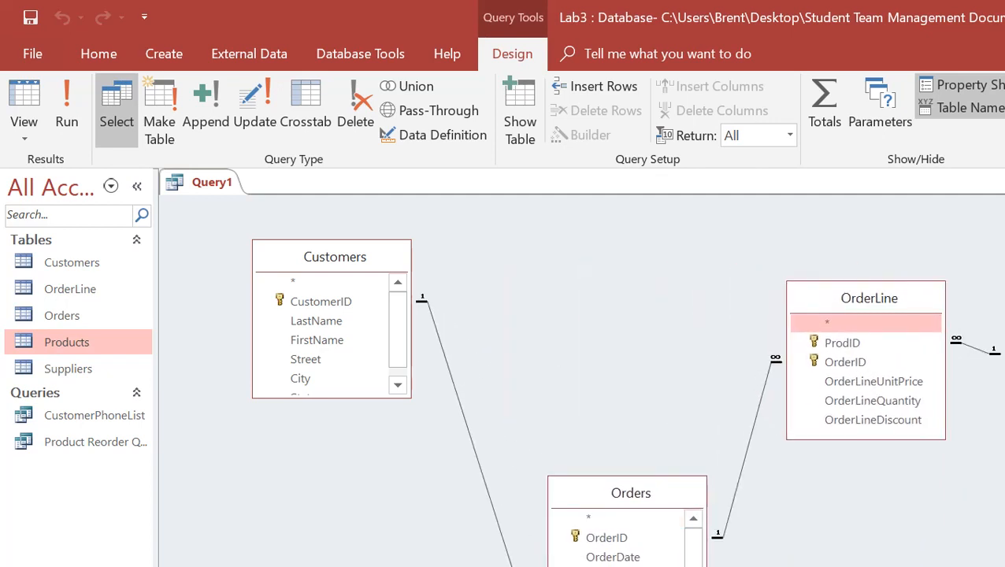
{"action": "left_click_drag", "start_coordinate": [631, 494], "coordinate": [582, 263]}
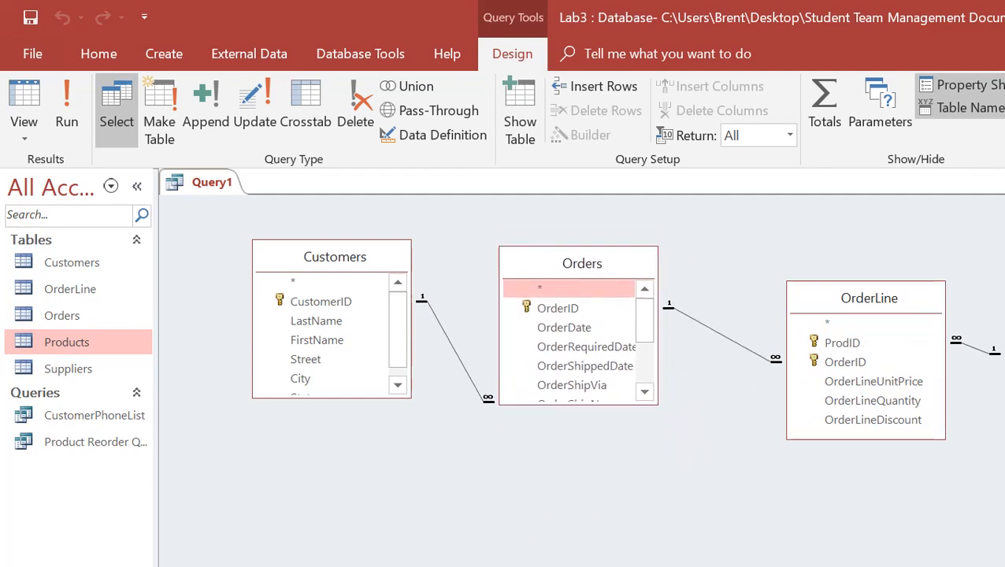
{"action": "left_click_drag", "start_coordinate": [869, 298], "coordinate": [854, 269]}
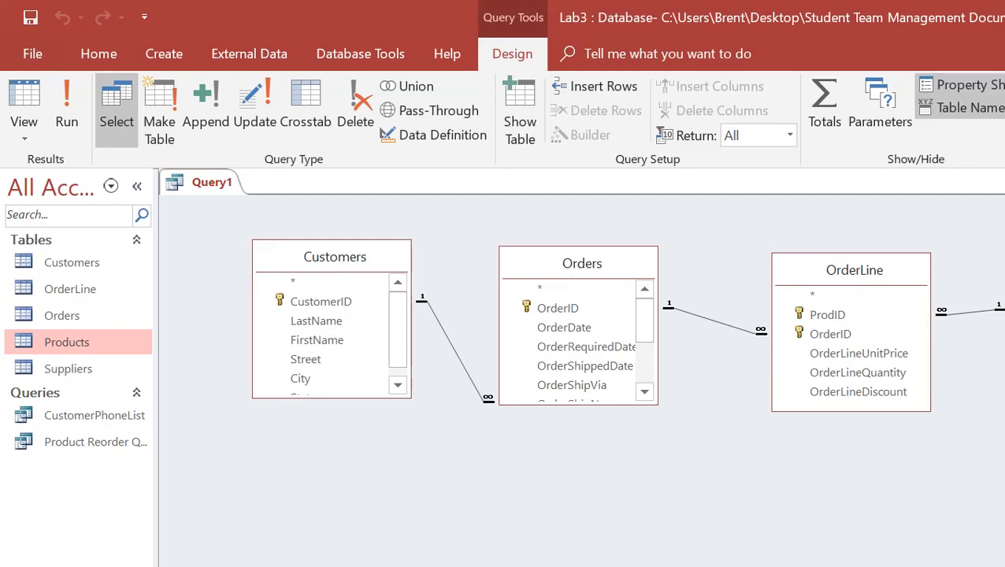
Check the Word lab instructions, add OrderID, OrderDate and OrderShippedDate from Orders to the query grid in Access, and return to Word
{"action": "key", "text": "alt+Tab"}
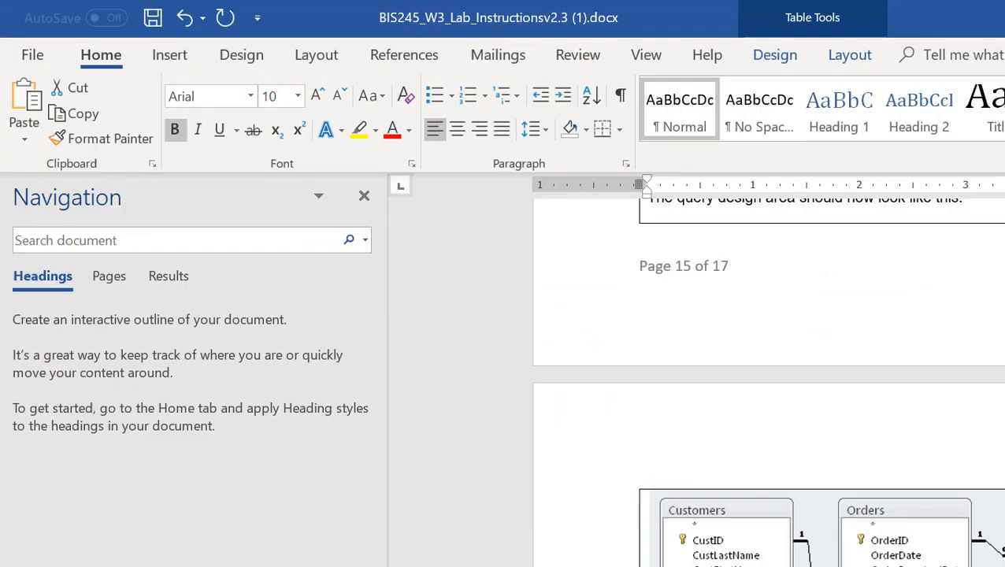
{"action": "scroll", "coordinate": [767, 382], "scroll_direction": "down", "scroll_amount": 10}
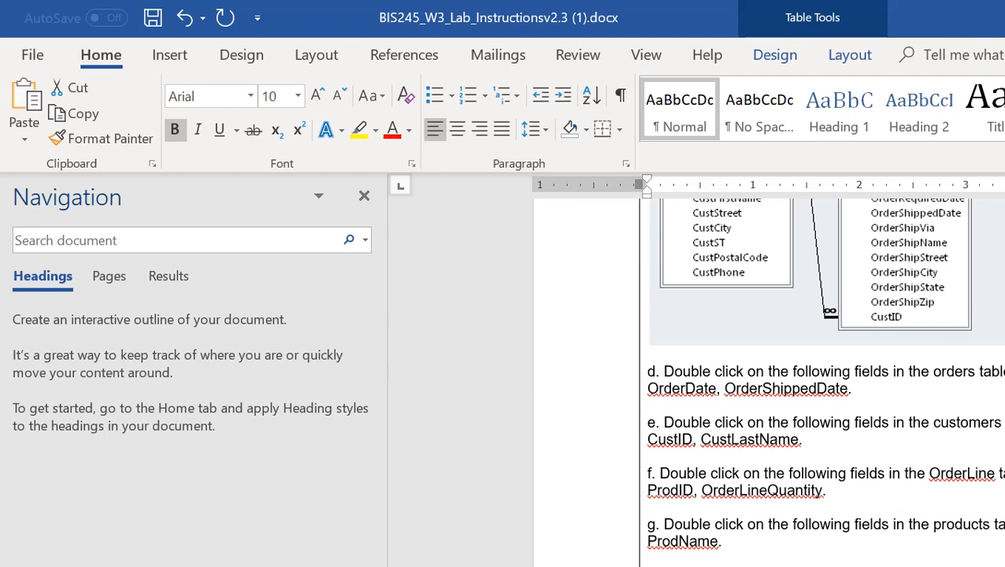
{"action": "key", "text": "alt+Tab"}
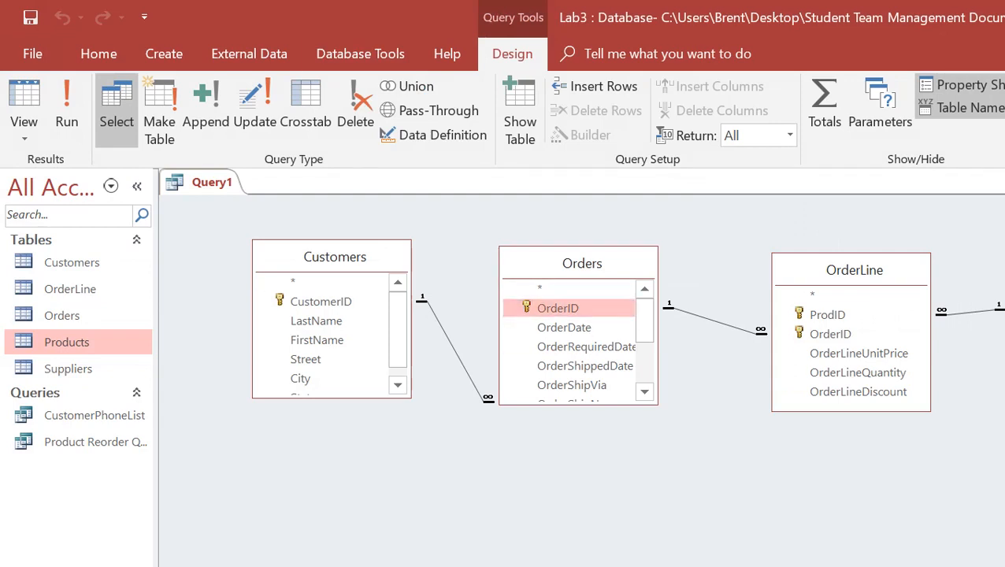
{"action": "left_click_drag", "start_coordinate": [558, 308], "coordinate": [442, 564]}
{"action": "left_click_drag", "start_coordinate": [564, 328], "coordinate": [489, 563]}
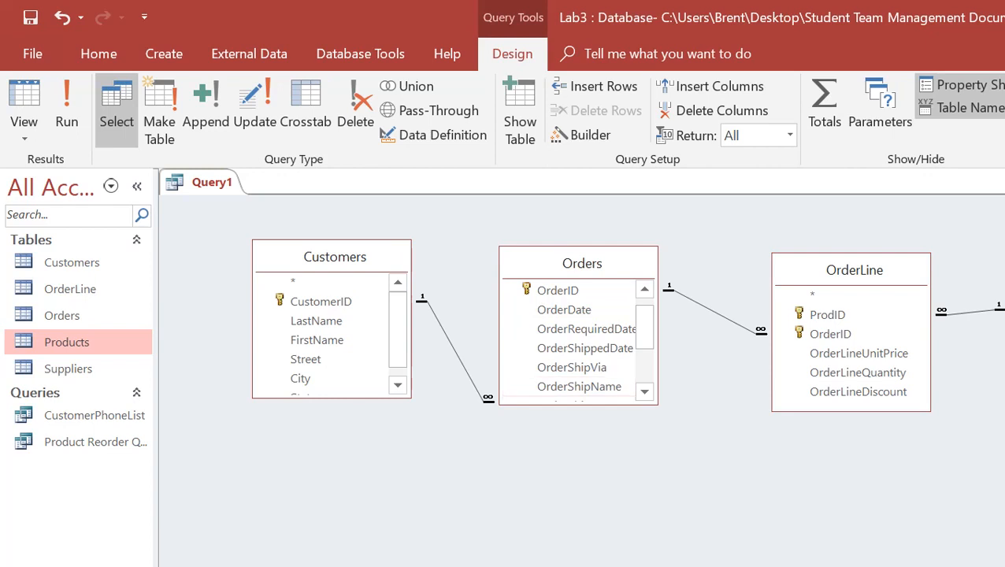
{"action": "left_click_drag", "start_coordinate": [583, 348], "coordinate": [573, 402]}
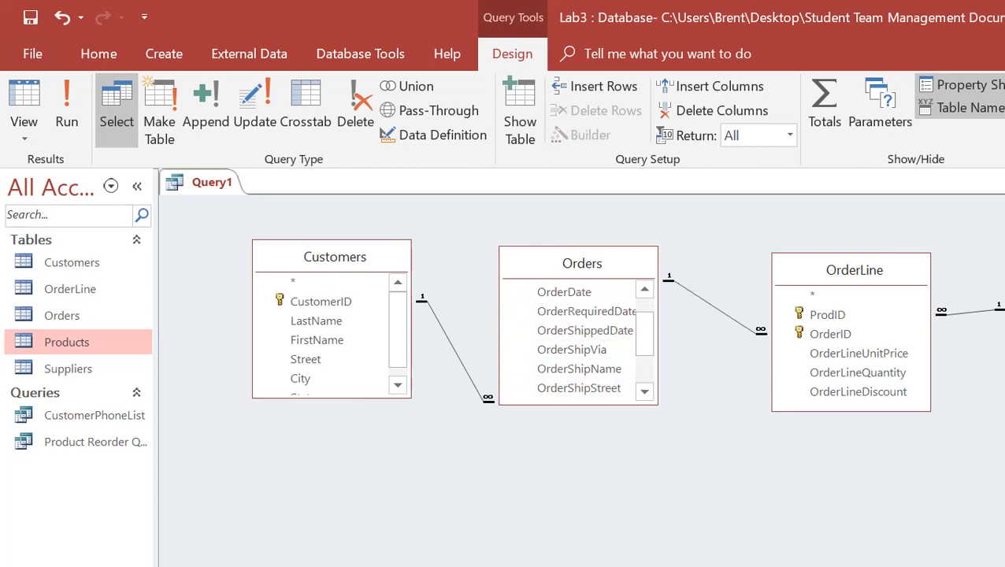
{"action": "key", "text": "alt+Tab"}
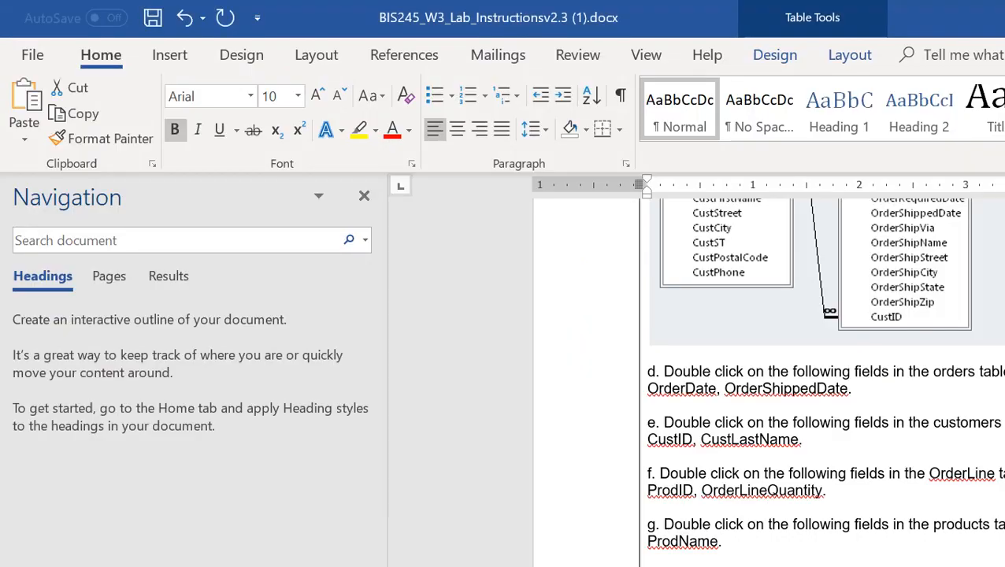
Switch to Access and add CustomerID and LastName from the Customers table to the query grid
{"action": "key", "text": "alt+Tab"}
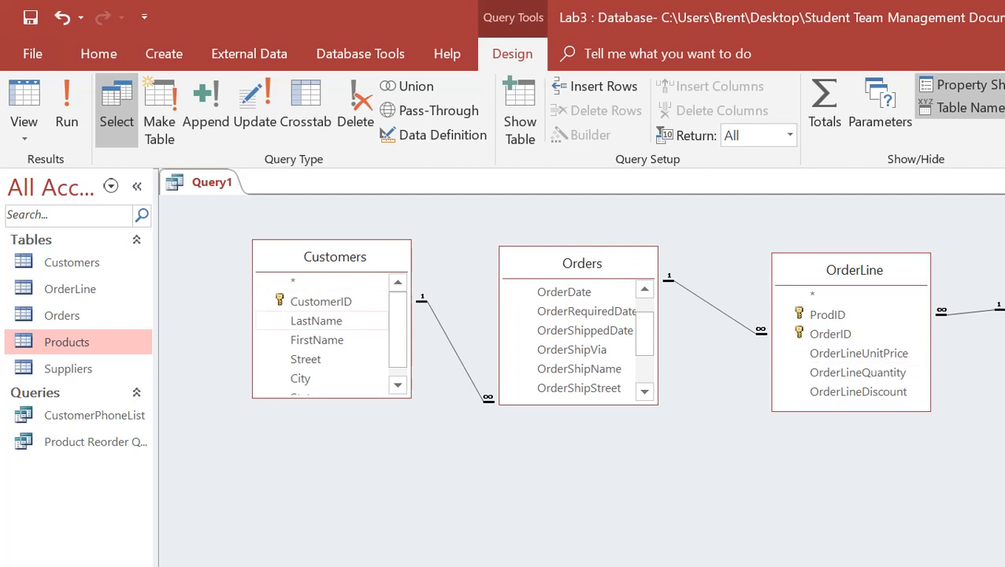
{"action": "left_click", "coordinate": [316, 321]}
{"action": "left_click", "coordinate": [320, 302]}
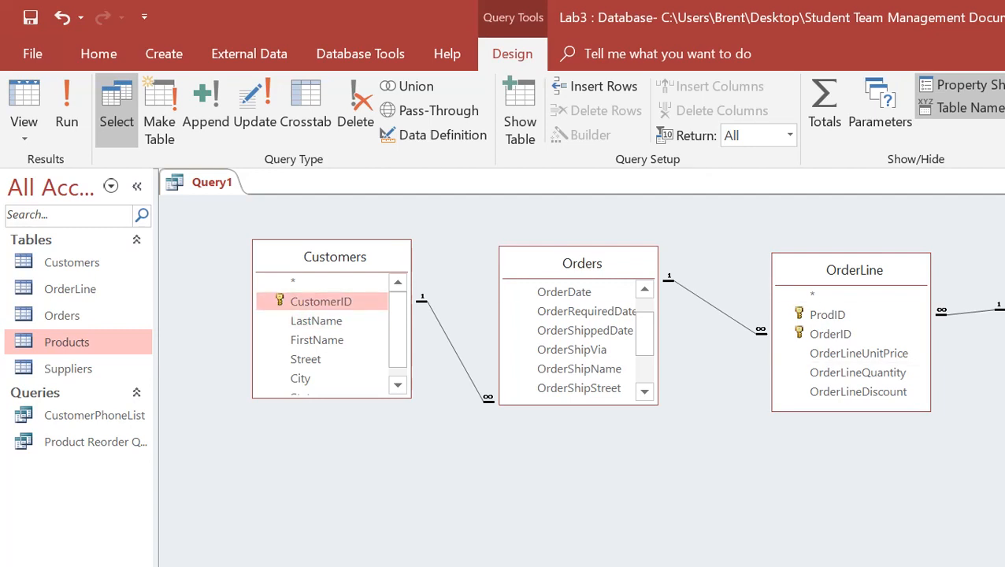
{"action": "double_click", "coordinate": [320, 301]}
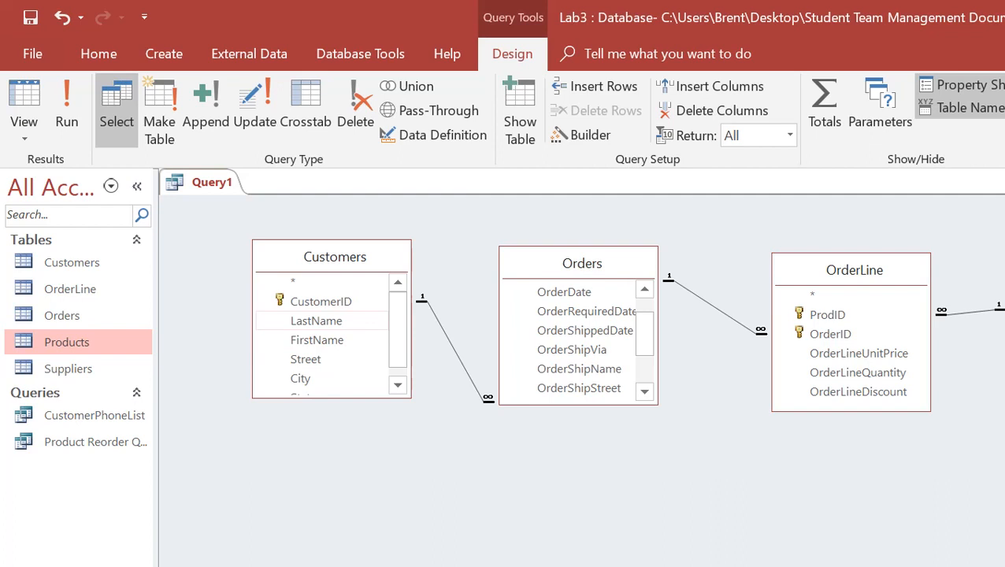
{"action": "double_click", "coordinate": [316, 321]}
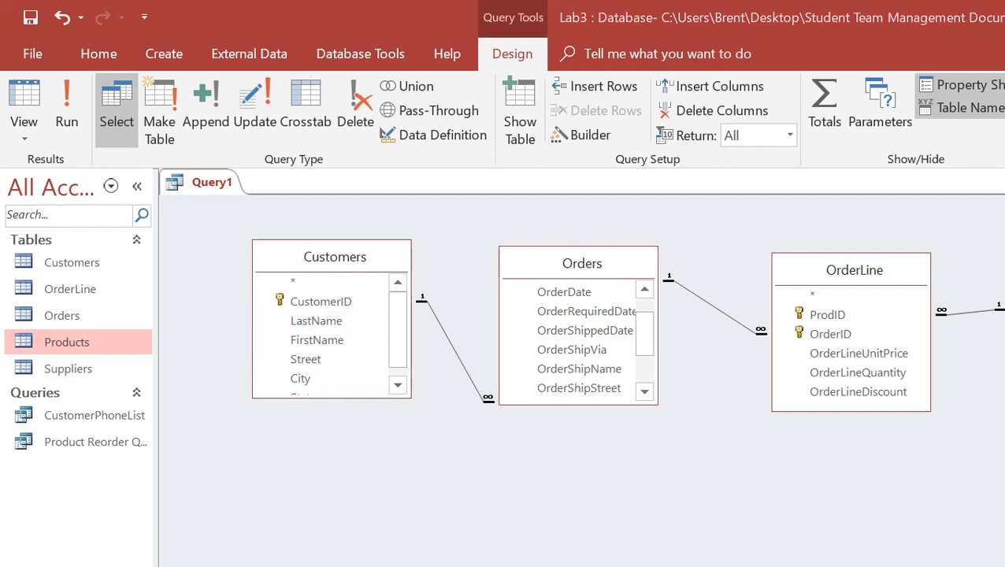
Check the Word instructions, then add ProdID and OrderLineQuantity from OrderLine and ProdName from Products to the query grid in Access
{"action": "key", "text": "alt+Tab"}
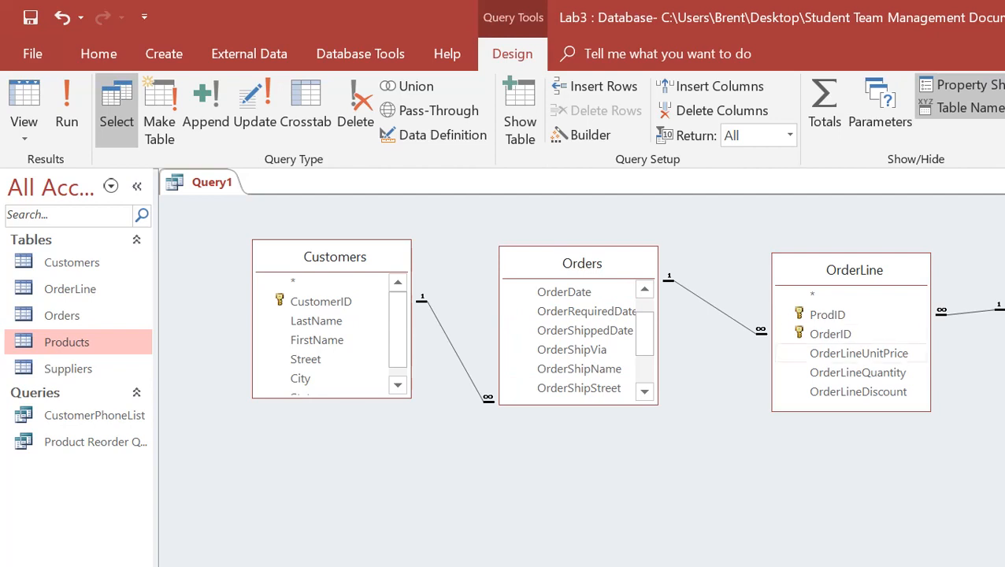
{"action": "left_click", "coordinate": [858, 372]}
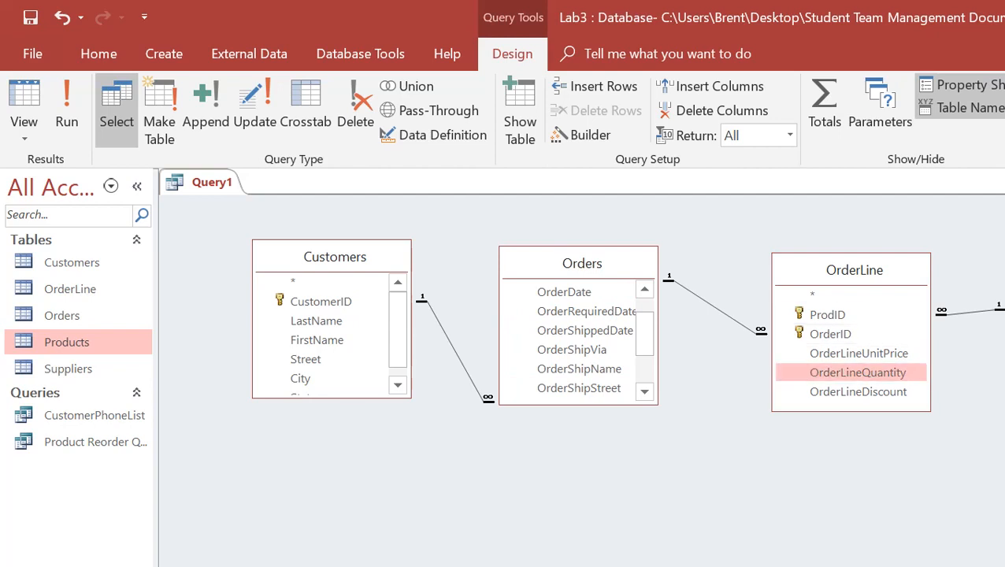
{"action": "scroll", "coordinate": [1000, 315], "scroll_direction": "down", "scroll_amount": 1}
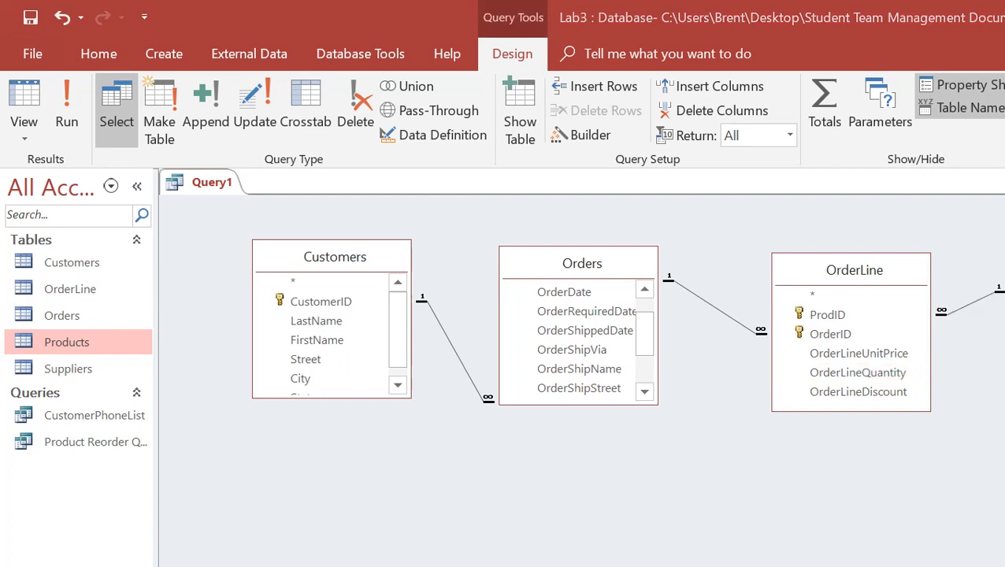
Following the Word instructions, set the OrderShippedDate criterion to Is Null and hide that field in Access, and run the query
{"action": "key", "text": "alt+Tab"}
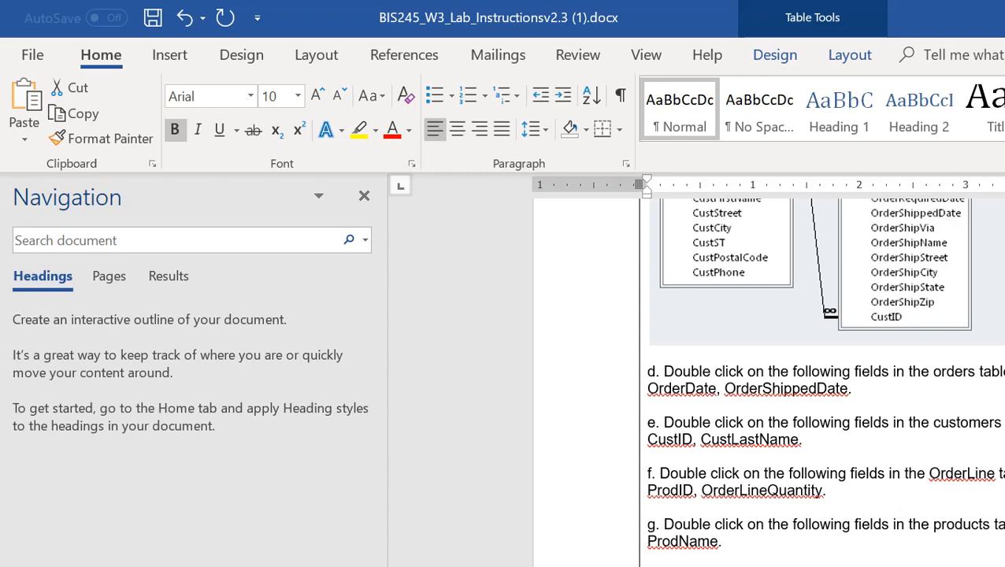
{"action": "key", "text": "alt+Tab"}
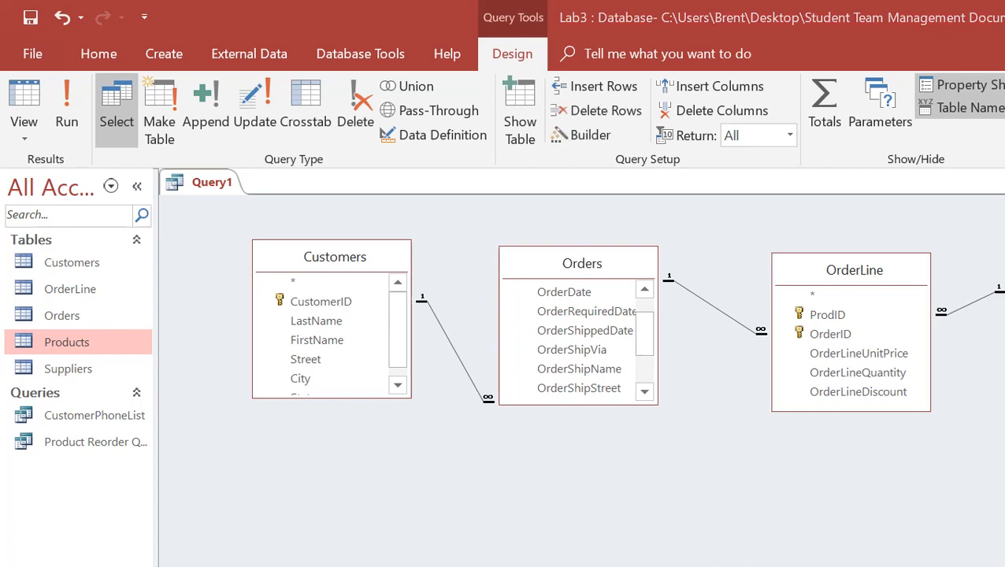
{"action": "key", "text": "alt+Tab"}
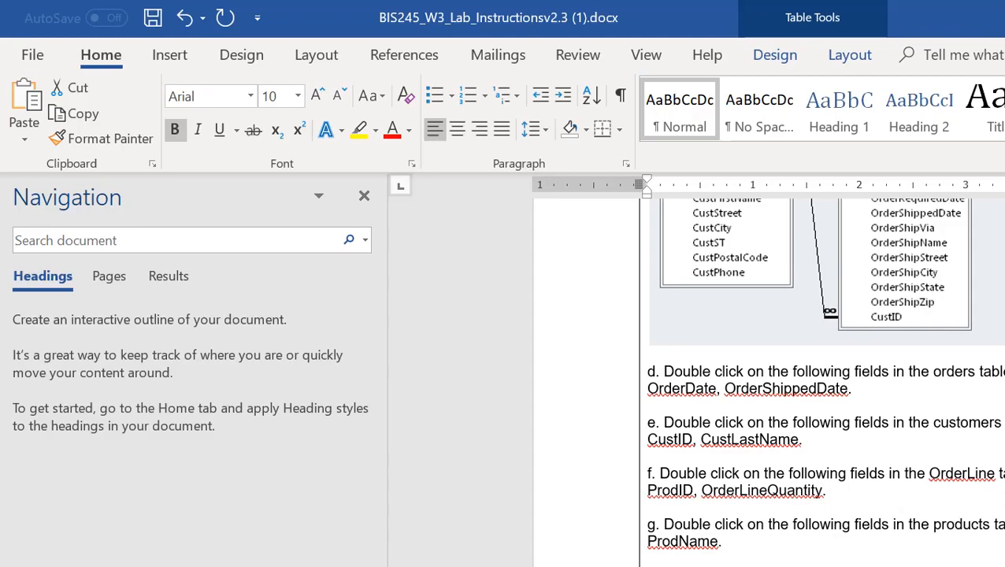
{"action": "key", "text": "alt+Tab"}
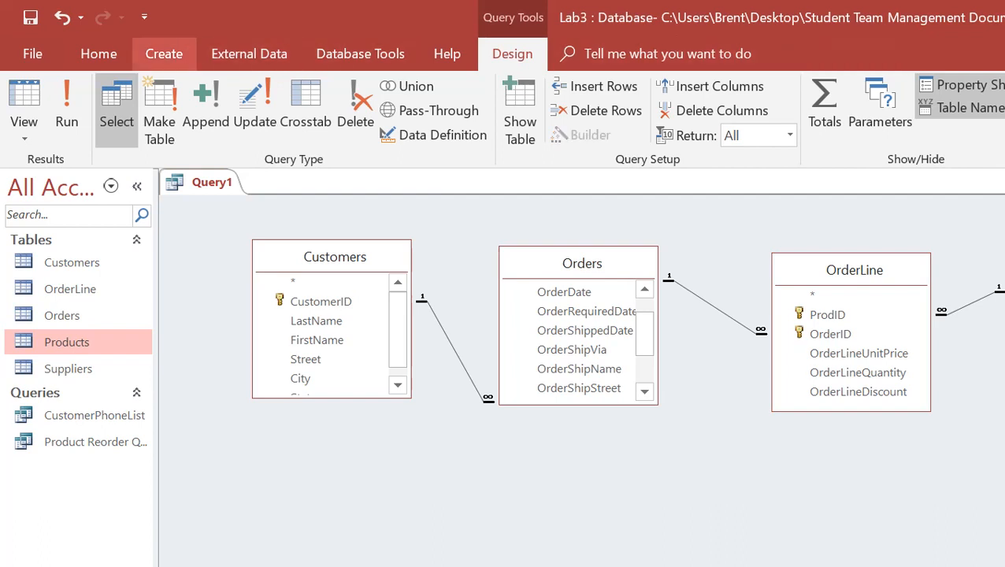
{"action": "left_click", "coordinate": [67, 111]}
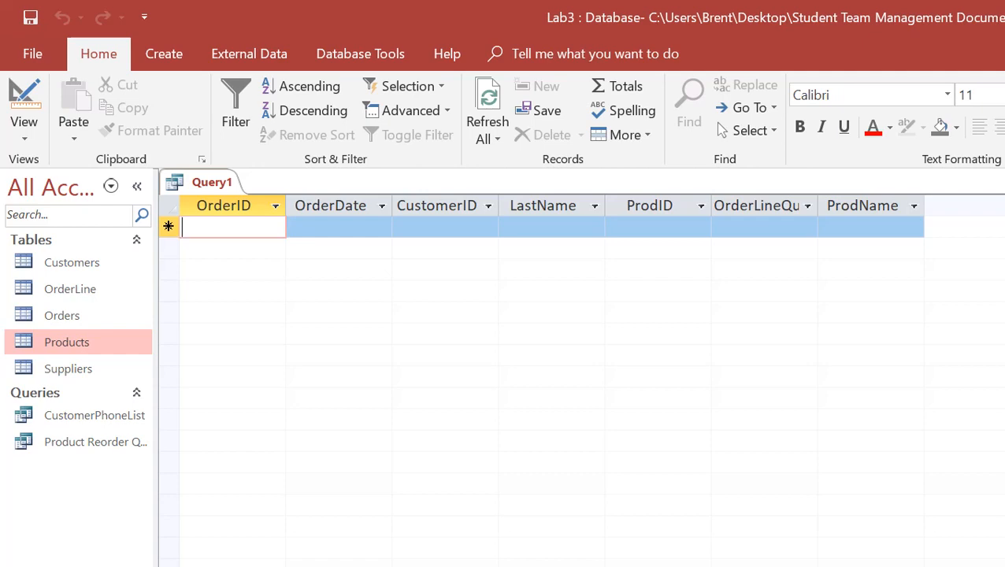
Switch to the Word lab instructions and review the open orders design grid, expected output and the earlier query steps
{"action": "key", "text": "alt+Tab"}
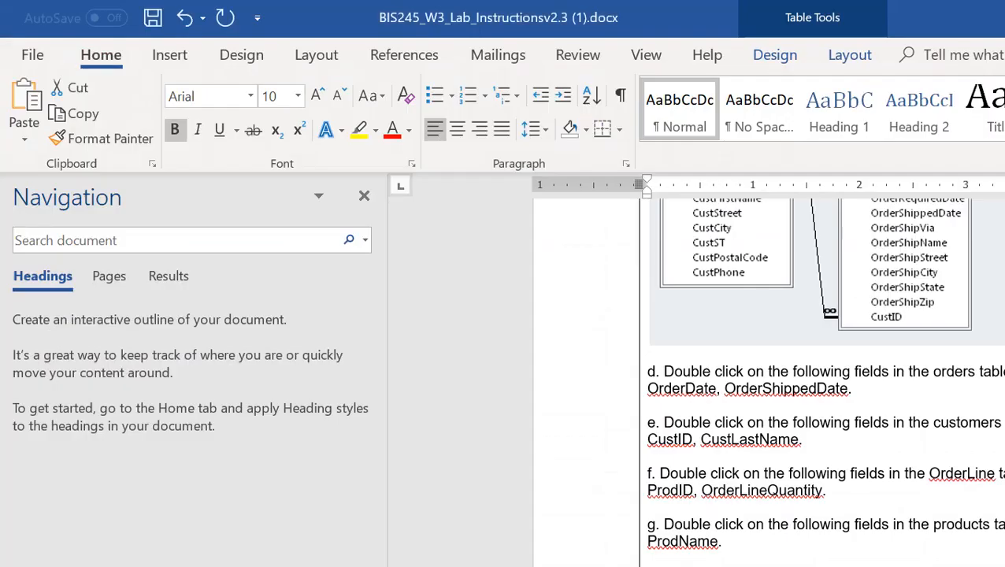
{"action": "scroll", "coordinate": [823, 378], "scroll_direction": "down", "scroll_amount": 10}
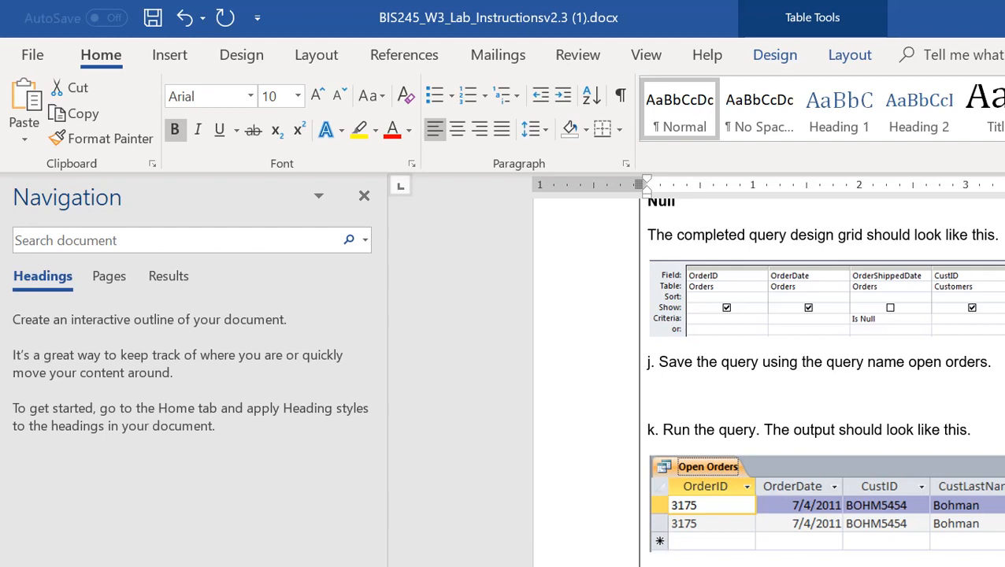
{"action": "scroll", "coordinate": [823, 378], "scroll_direction": "down", "scroll_amount": 7}
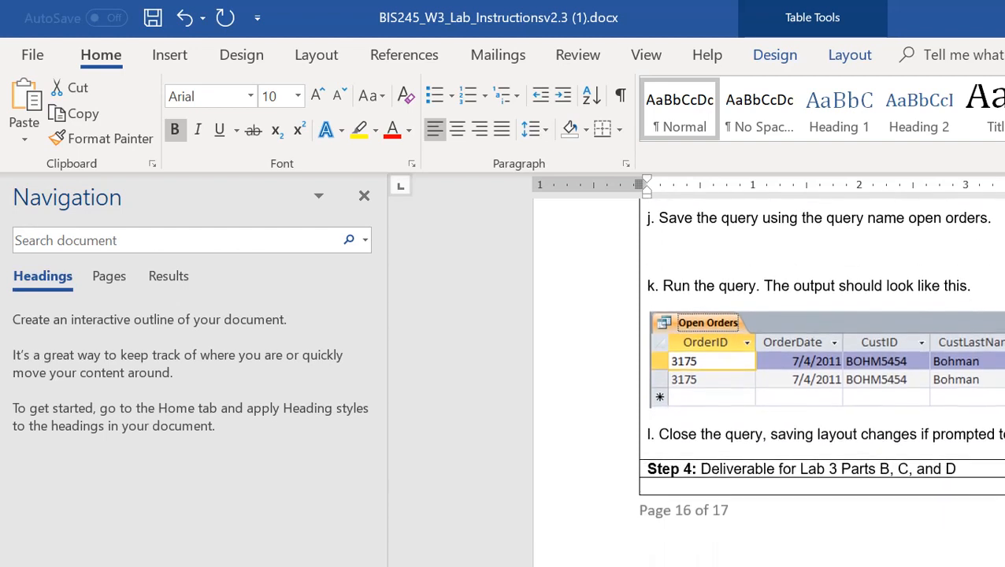
{"action": "scroll", "coordinate": [822, 378], "scroll_direction": "up", "scroll_amount": 4}
{"action": "scroll", "coordinate": [822, 378], "scroll_direction": "up", "scroll_amount": 1}
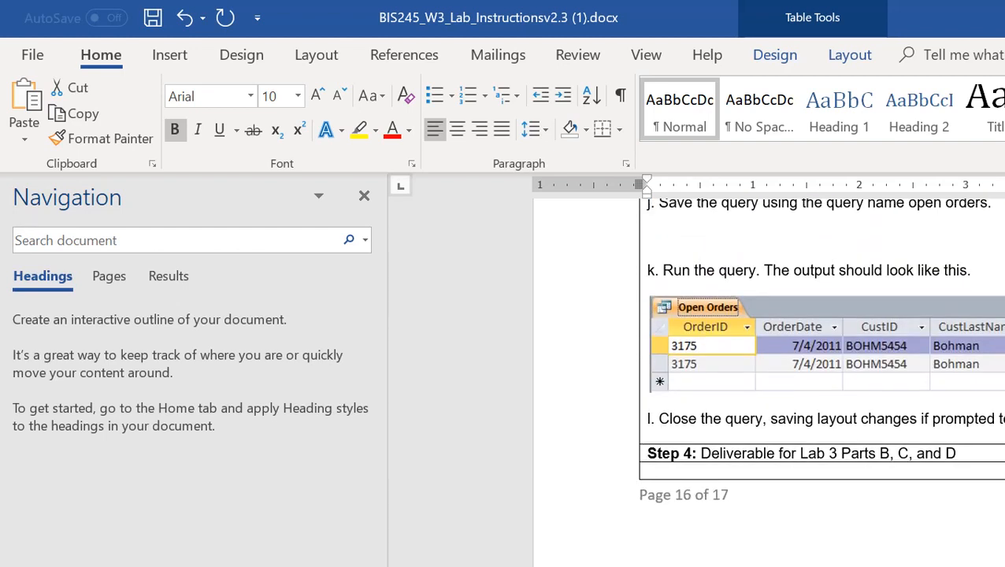
{"action": "scroll", "coordinate": [823, 378], "scroll_direction": "down", "scroll_amount": 2}
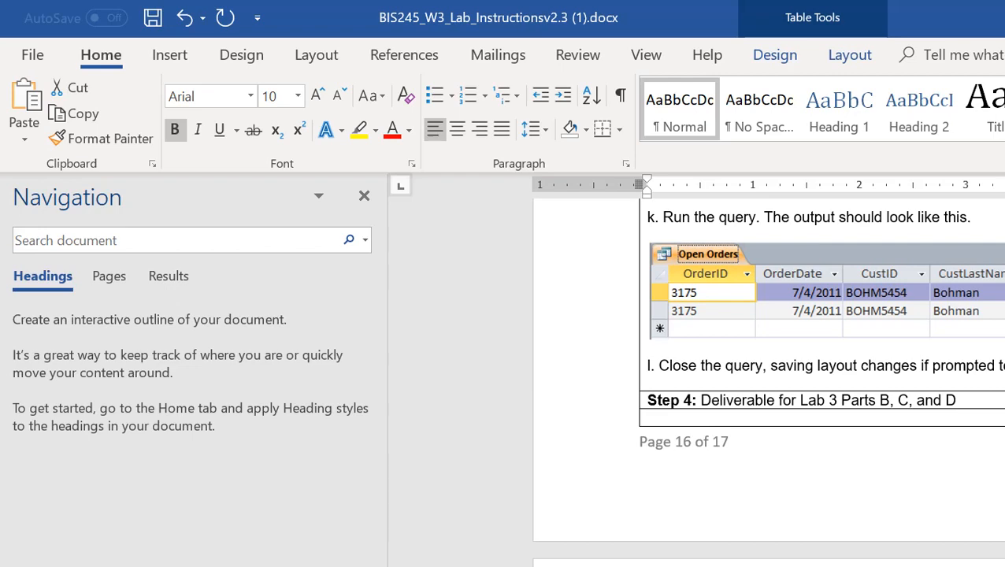
{"action": "scroll", "coordinate": [823, 378], "scroll_direction": "up", "scroll_amount": 20}
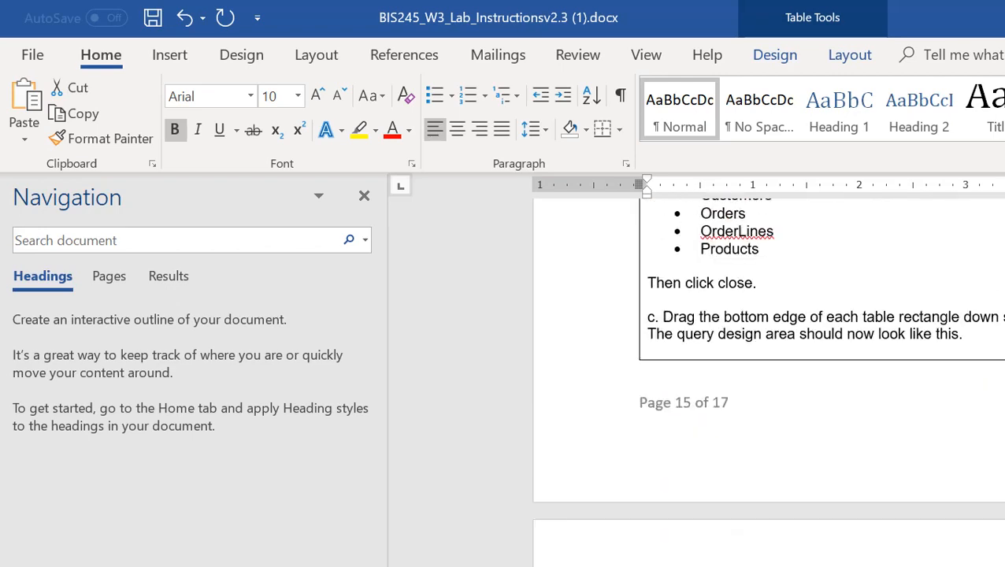
{"action": "scroll", "coordinate": [822, 378], "scroll_direction": "up", "scroll_amount": 3}
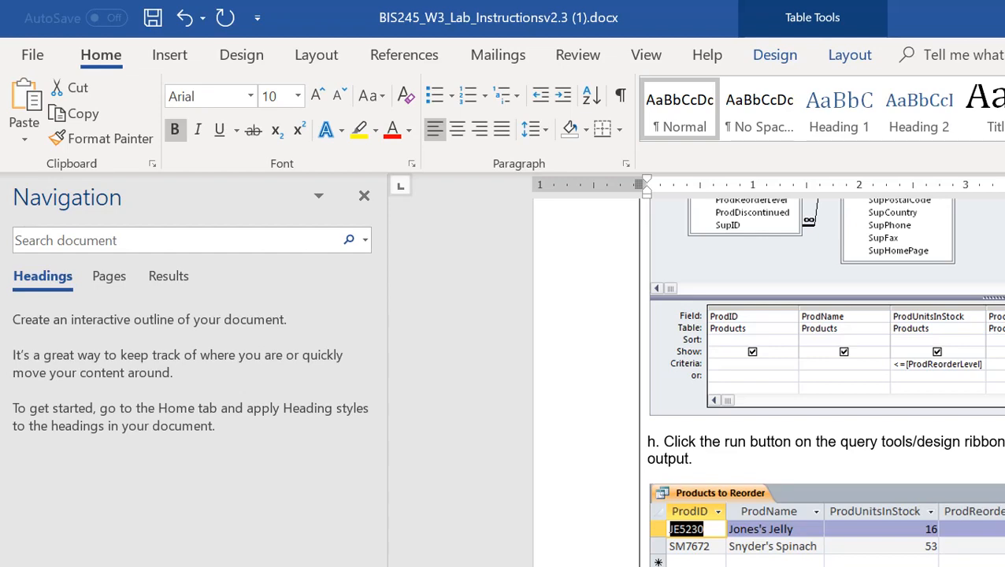